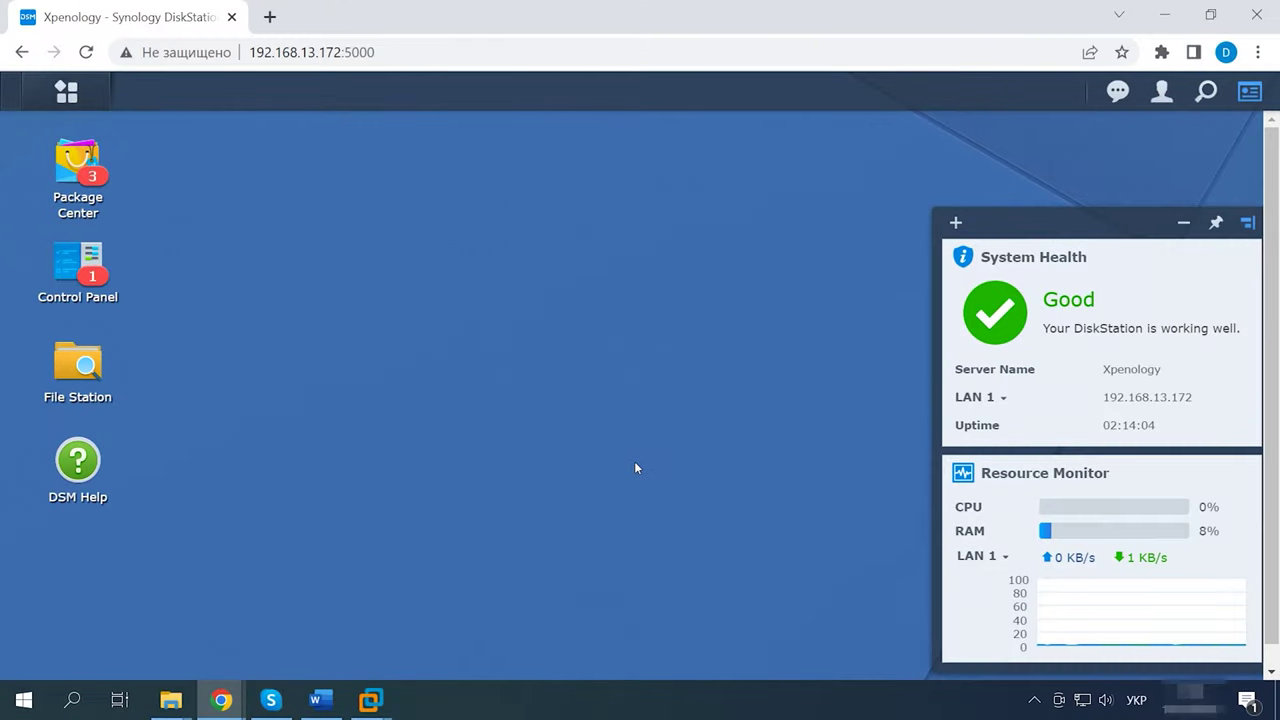
In Storage Manager, expand Storage Pool 1 by adding disk 6 (SATA HDD 50 GB), accepting erasure of the disk's data.
left_click(65, 100)
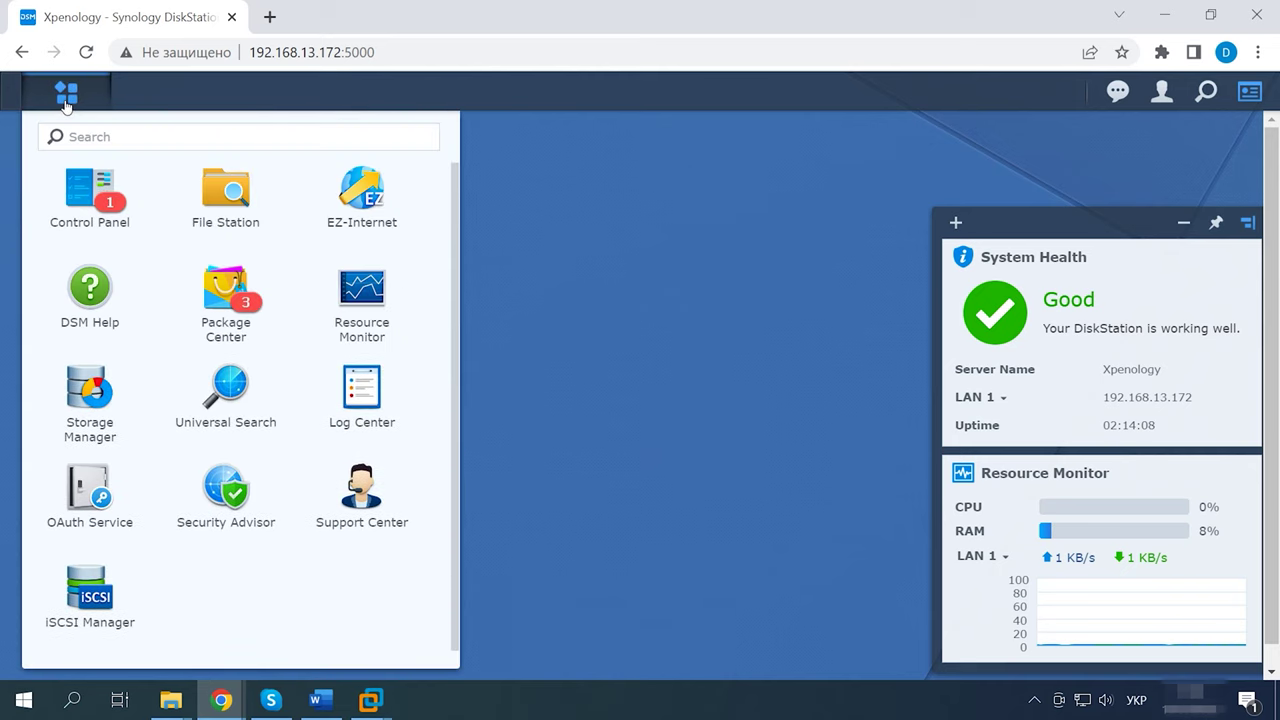
left_click(90, 430)
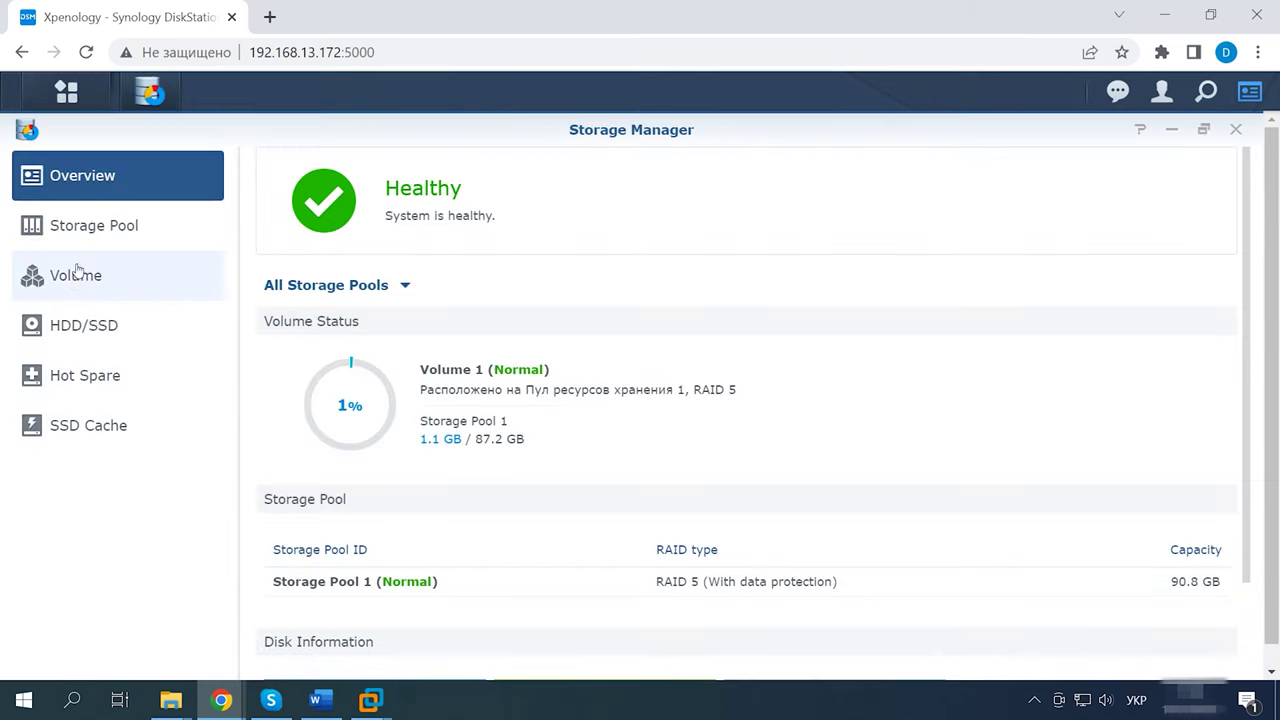
left_click(105, 240)
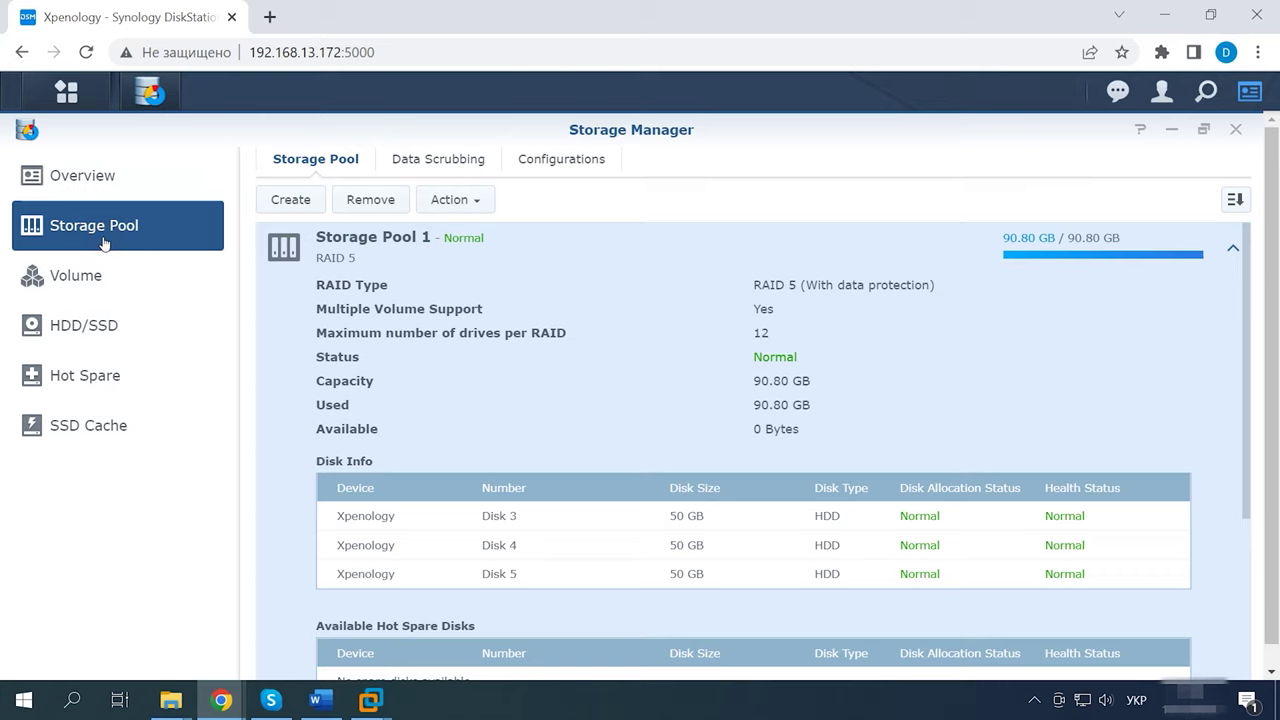
left_click(476, 204)
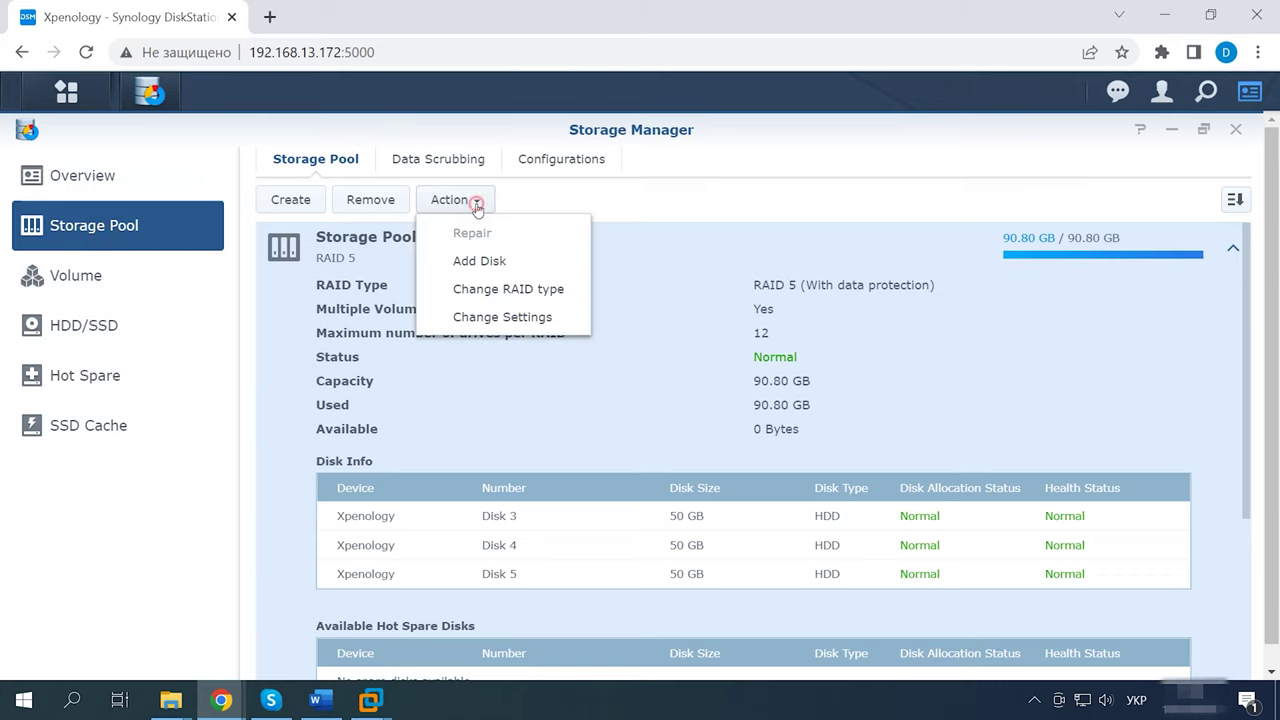
left_click(493, 269)
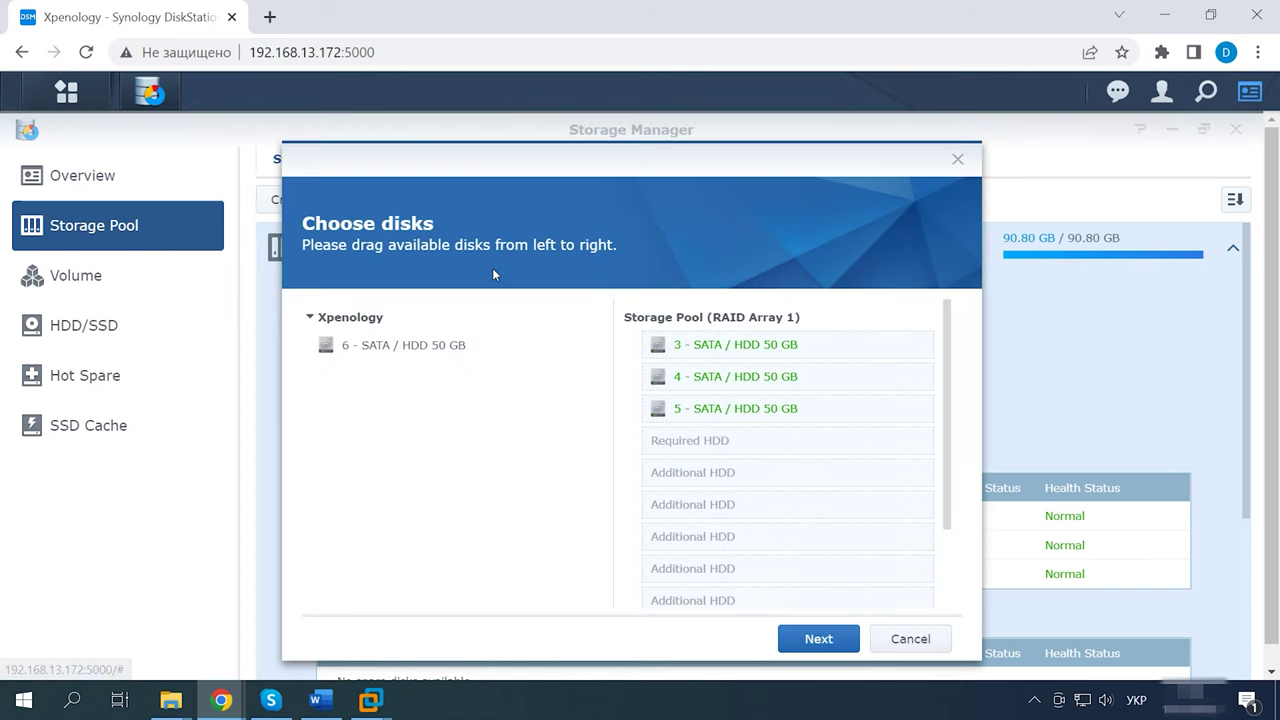
left_click(410, 356)
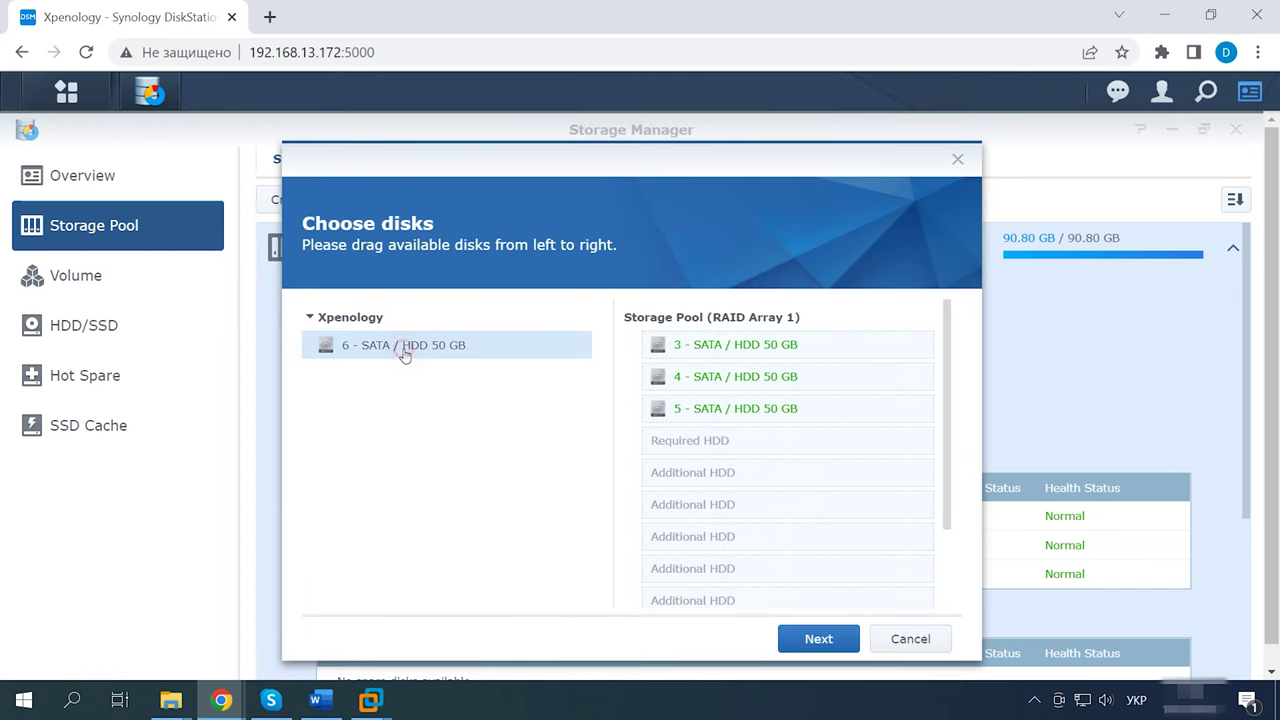
left_click_drag(391, 354, 676, 456)
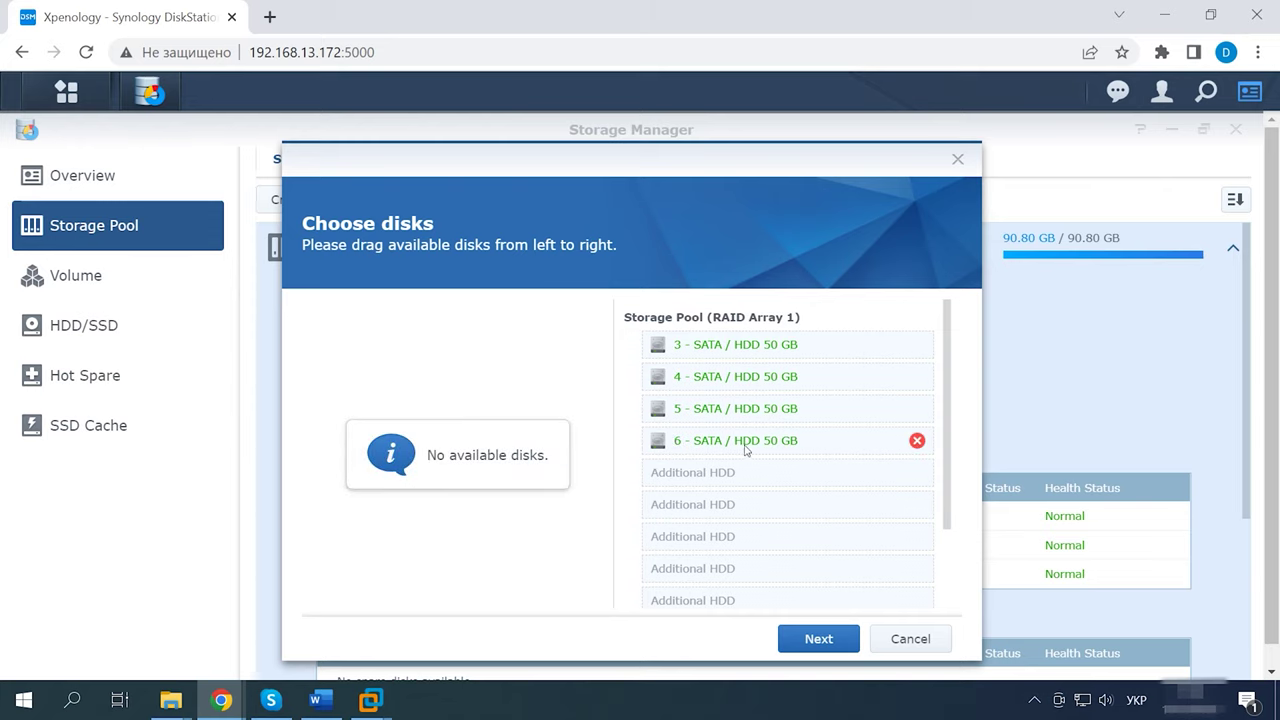
left_click(826, 649)
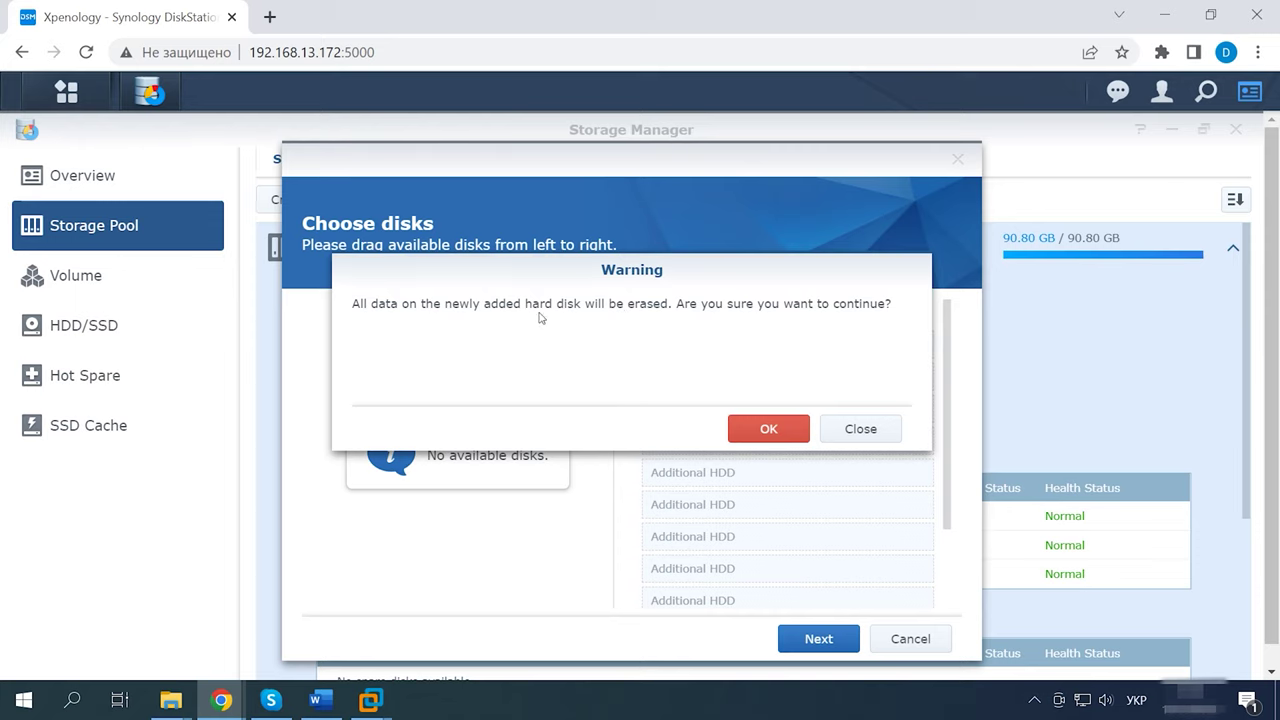
left_click(788, 434)
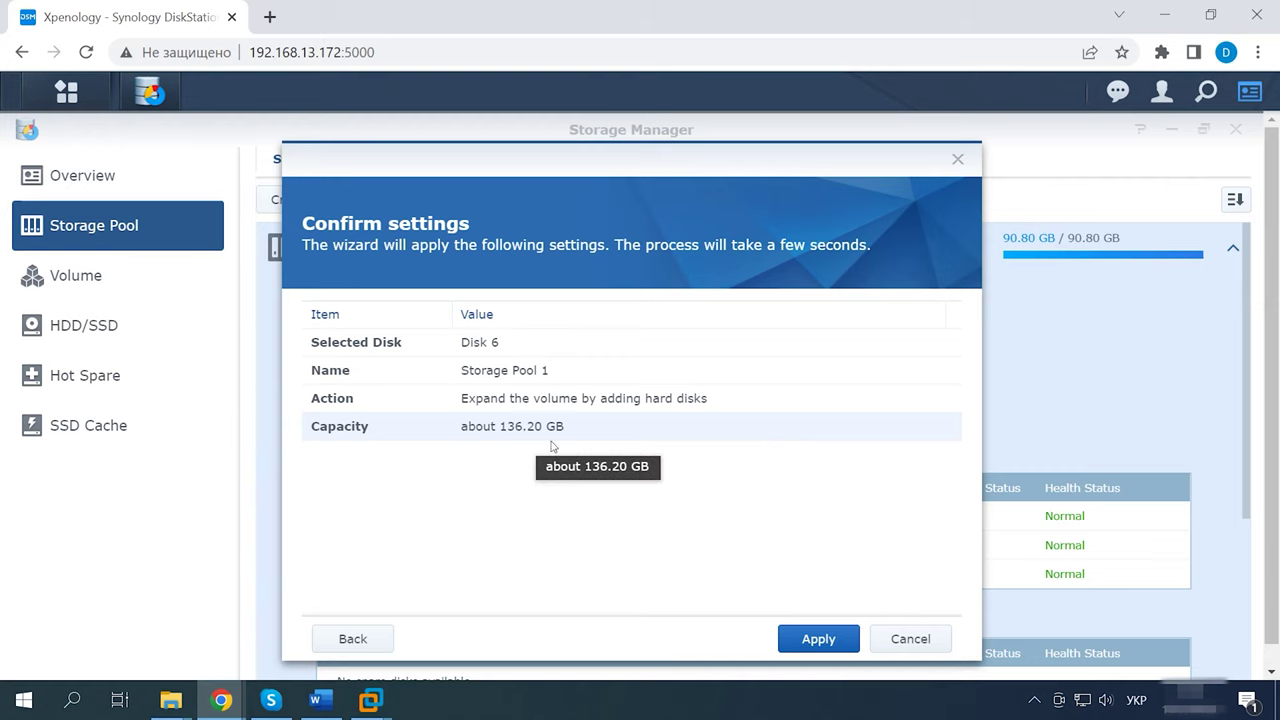
left_click(820, 639)
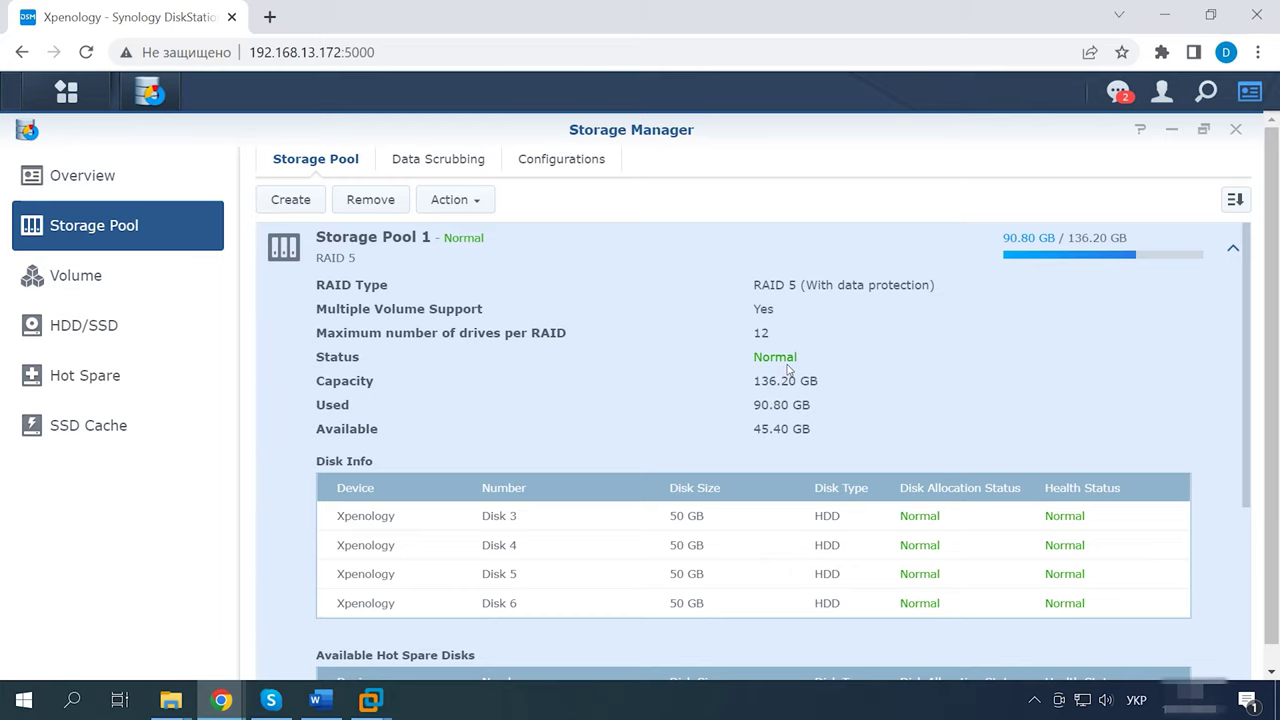
Configure Volume 1 to use the maximum allocatable size of 136 GB.
left_click(100, 285)
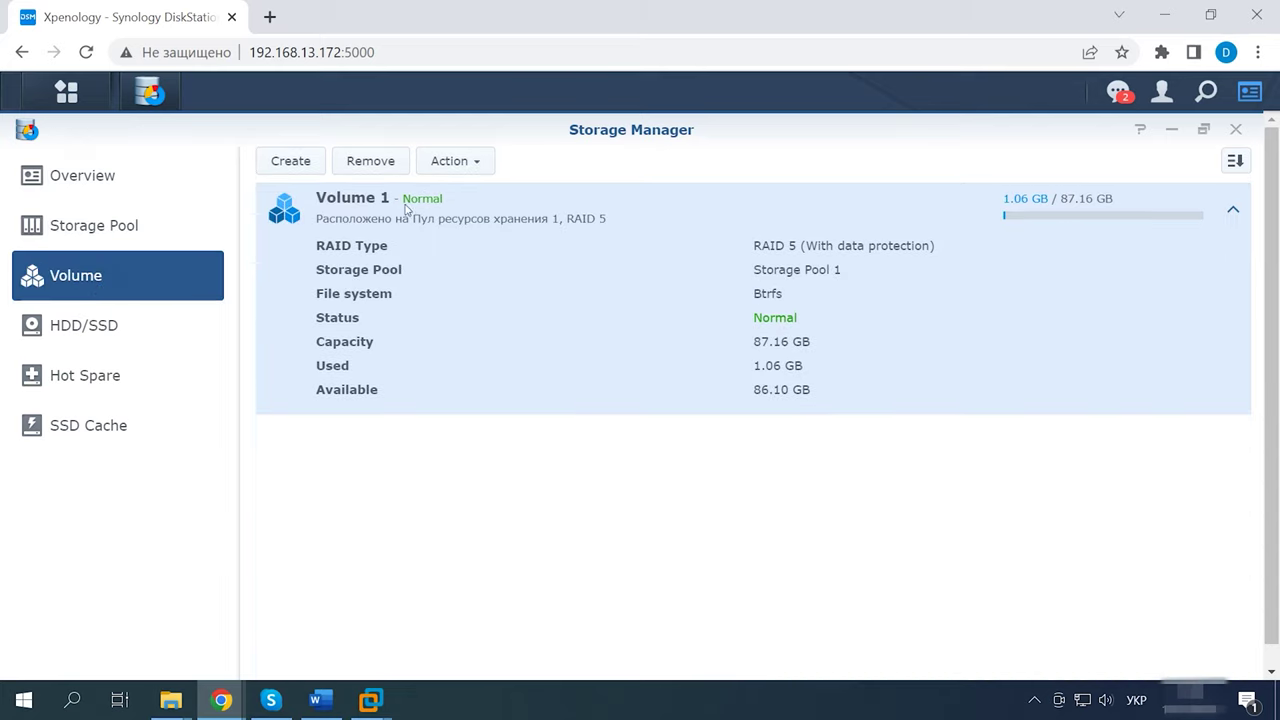
left_click(468, 165)
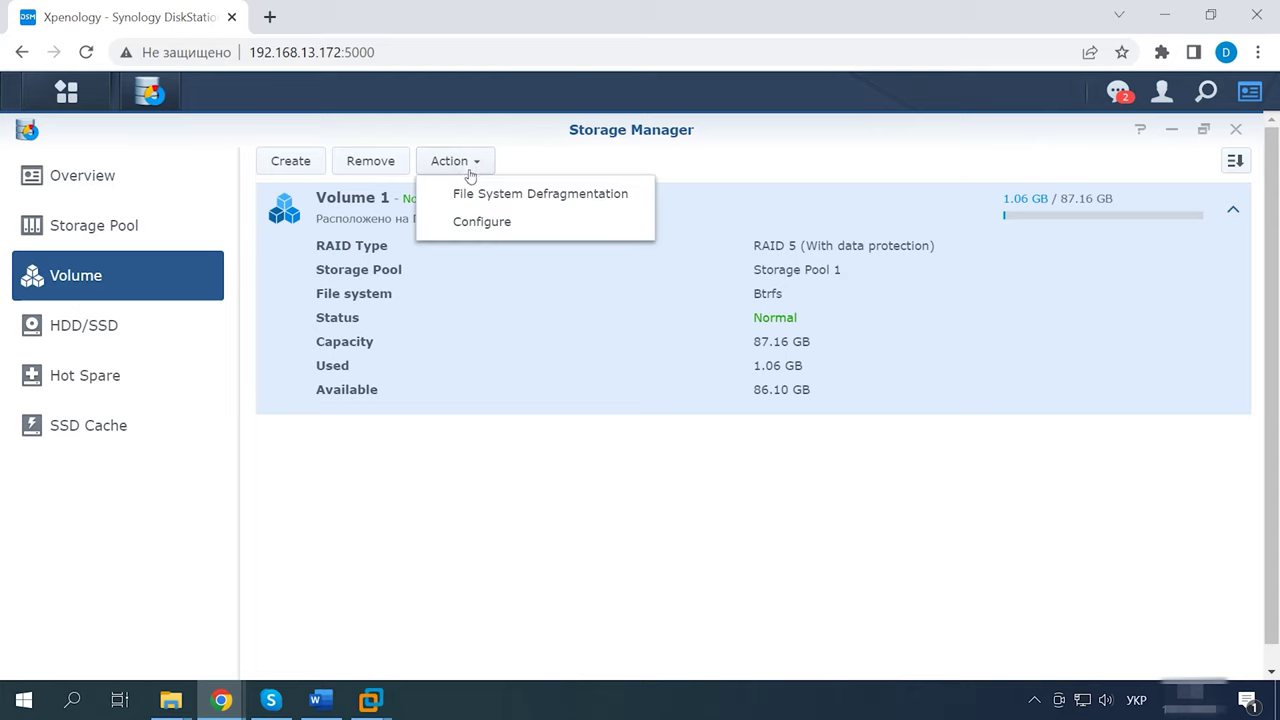
left_click(512, 232)
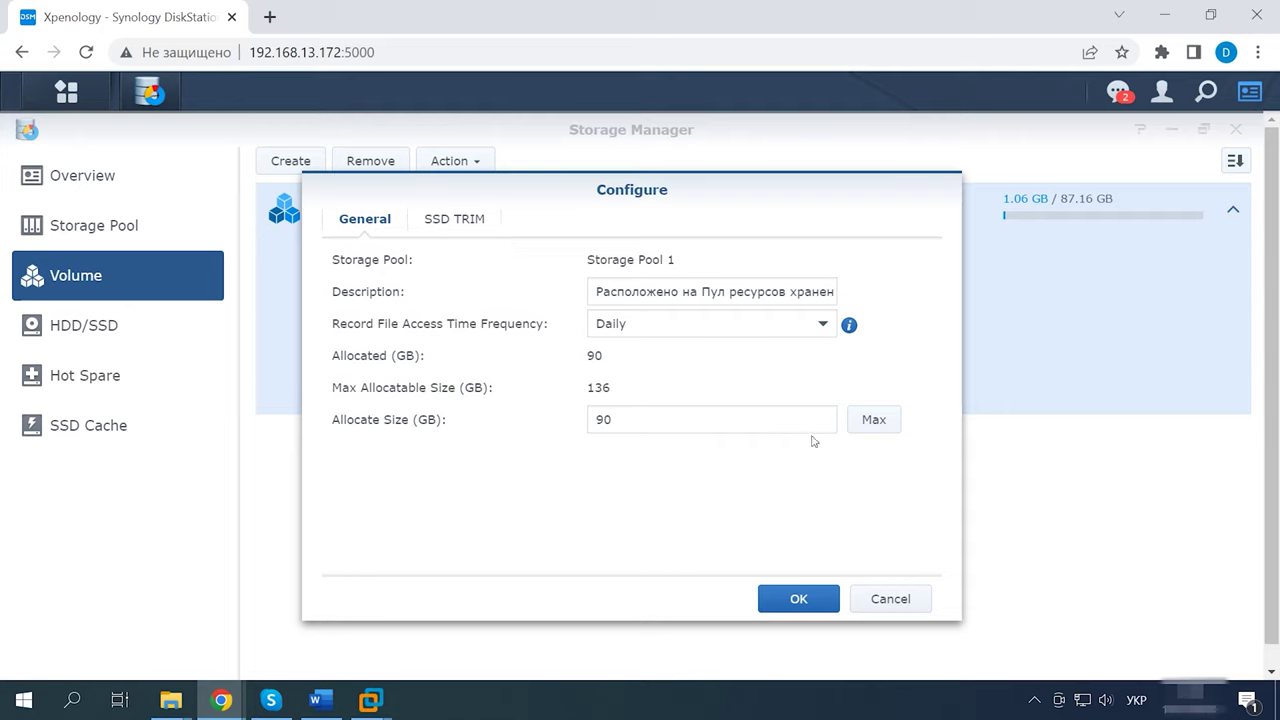
left_click(877, 436)
left_click(800, 603)
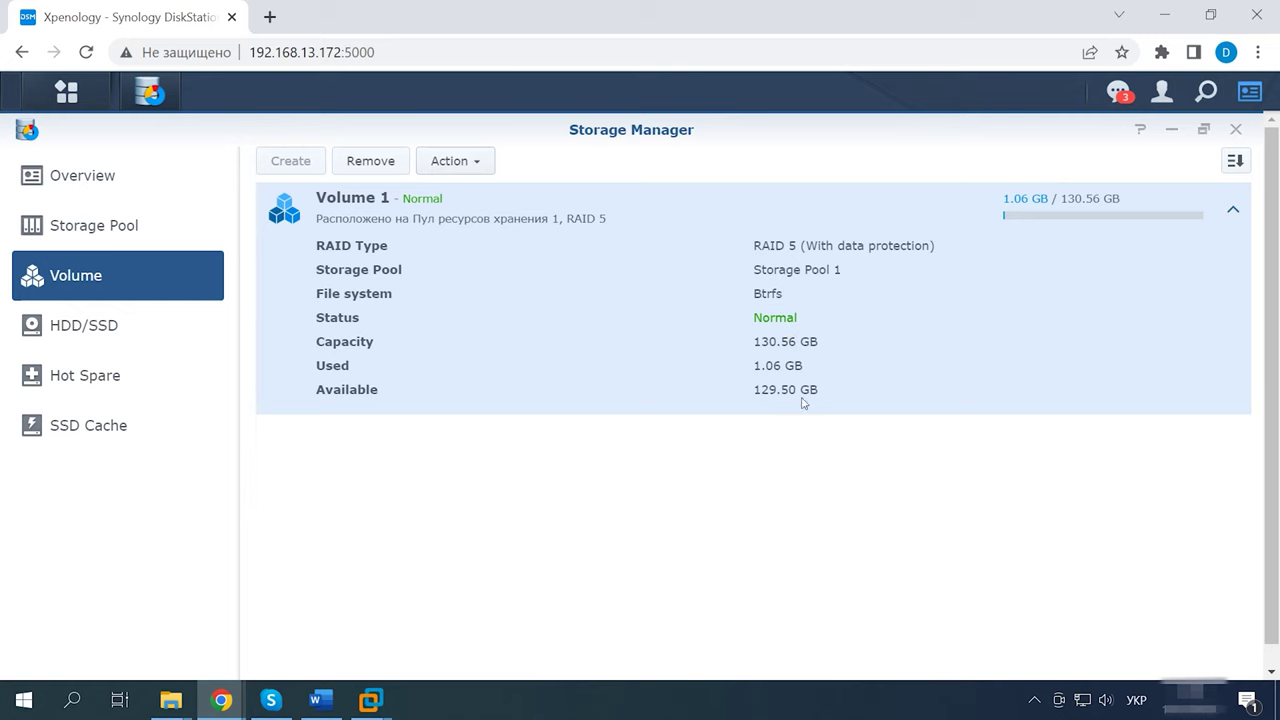
Review Storage Pool 1's capacity, member disks and storage allocation, and minimize Storage Manager.
left_click(40, 226)
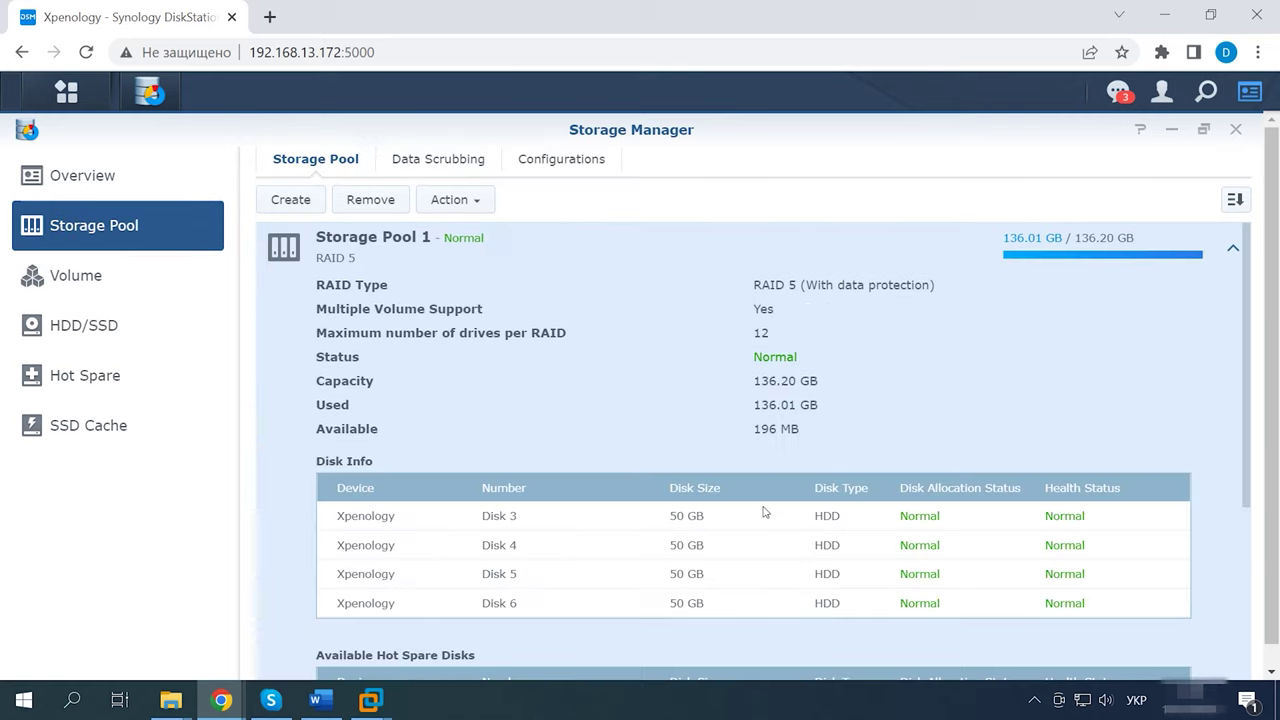
scroll(793, 420, "down", 3)
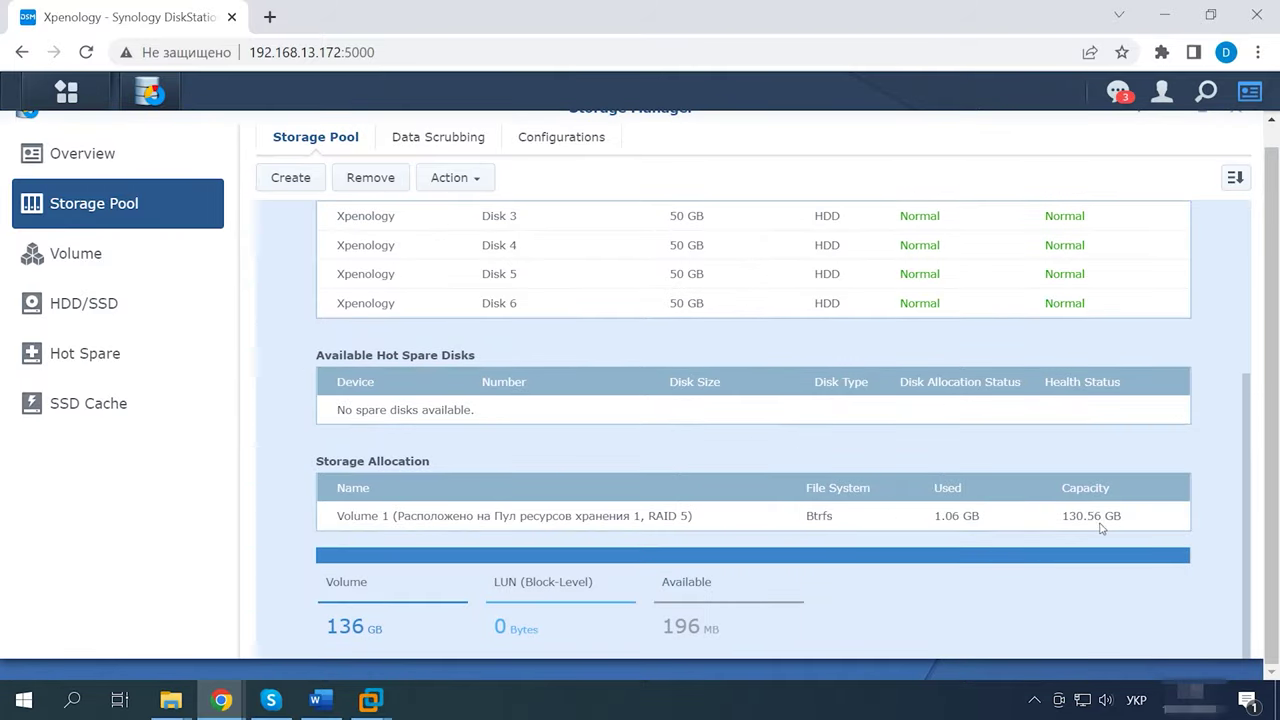
scroll(1057, 517, "up", 3)
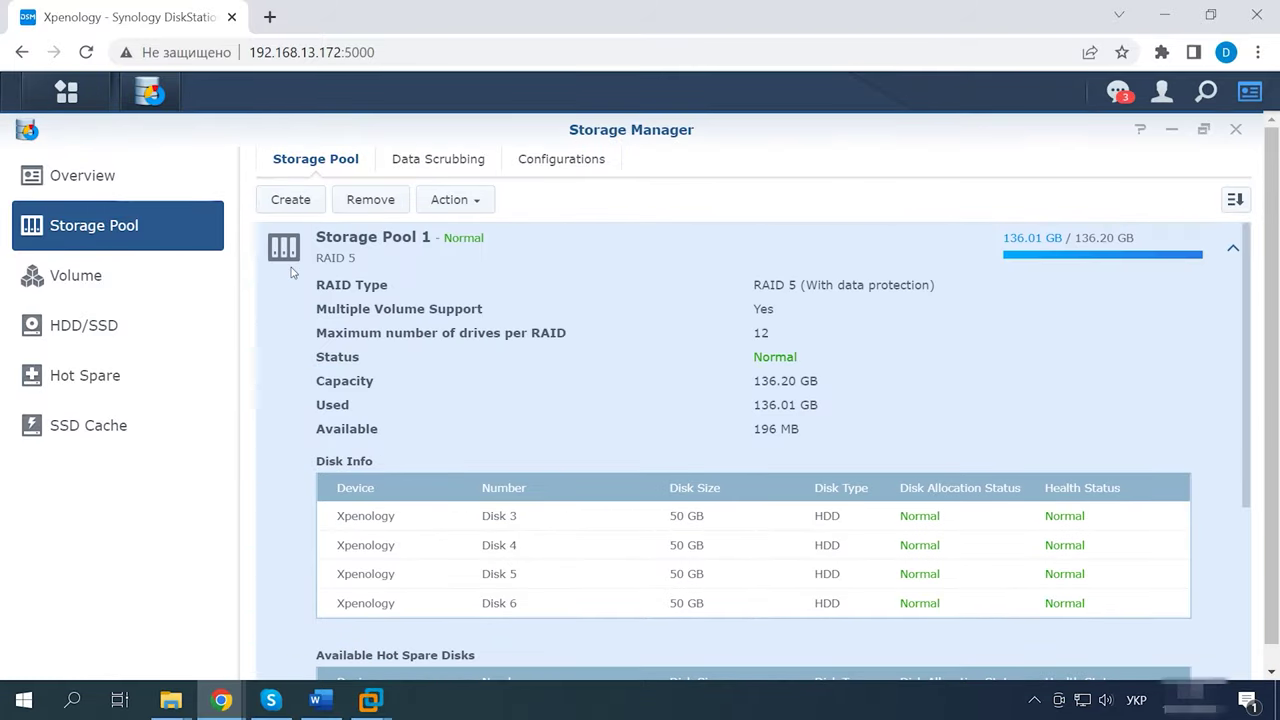
left_click(1171, 129)
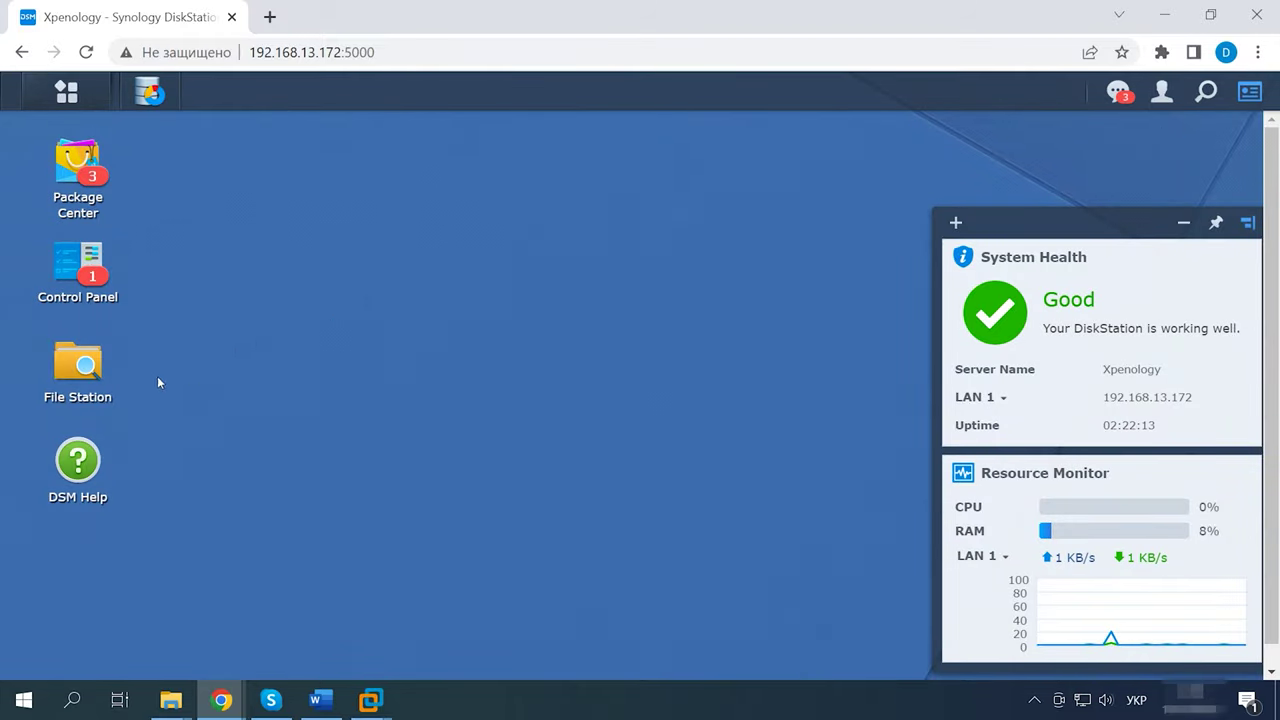
Check in File Station that the files in the Car and look folders of the data share are accessible.
left_click(78, 365)
left_click(463, 405)
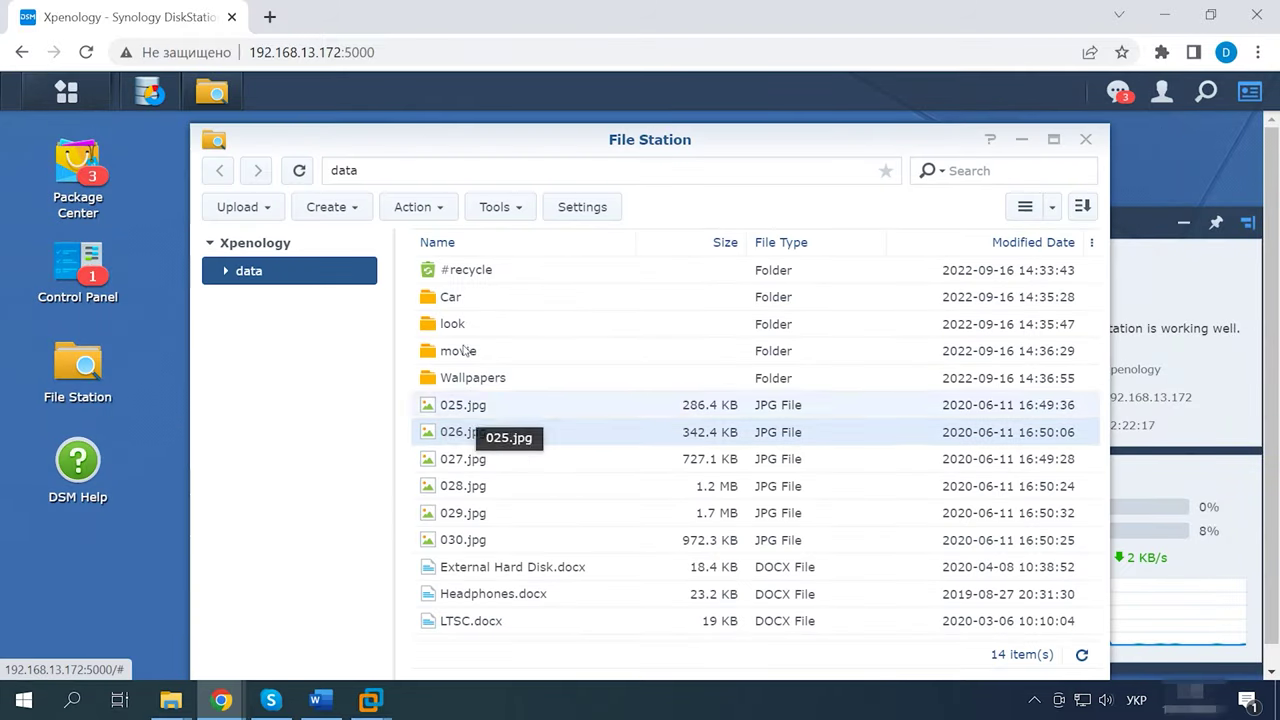
double_click(449, 297)
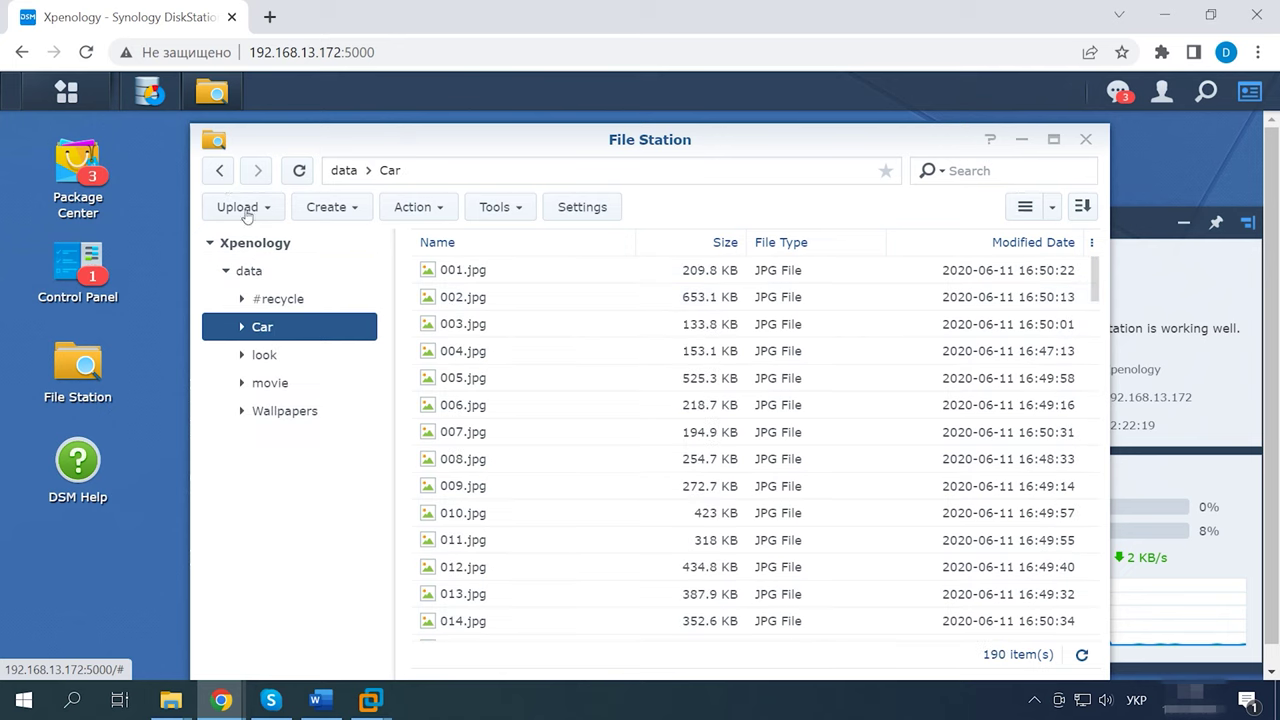
left_click(220, 170)
double_click(475, 327)
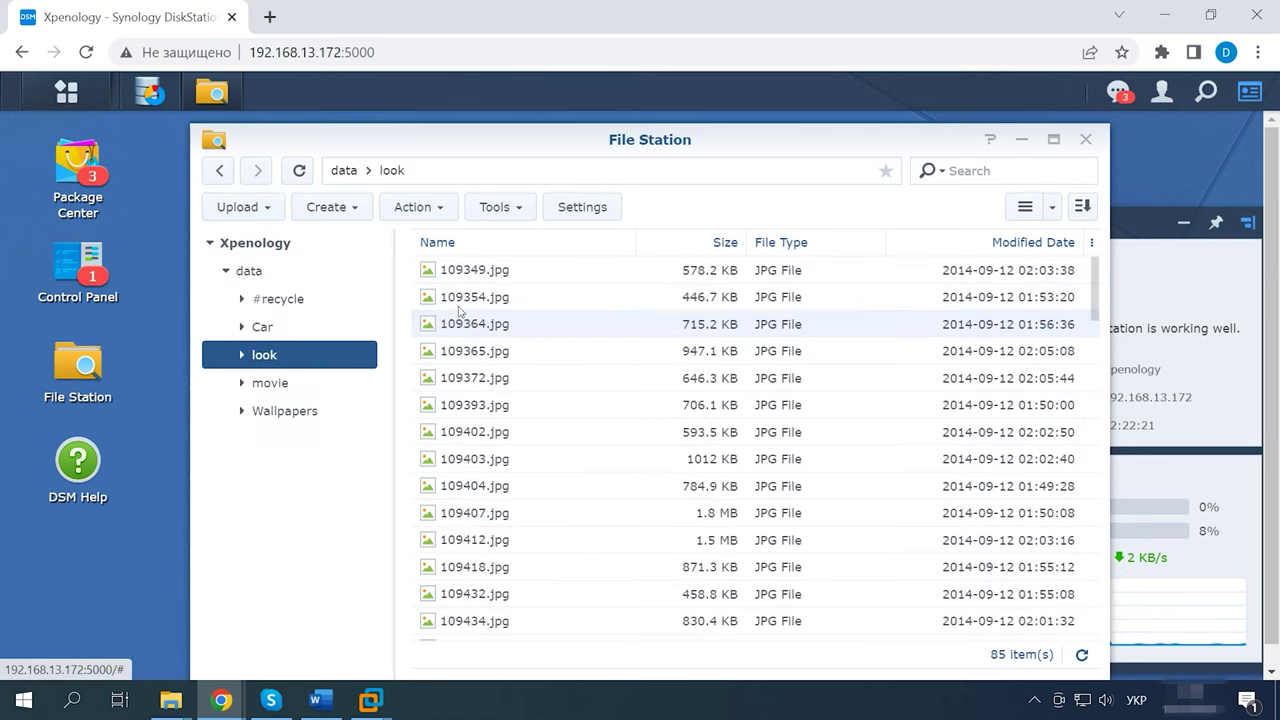
left_click(220, 170)
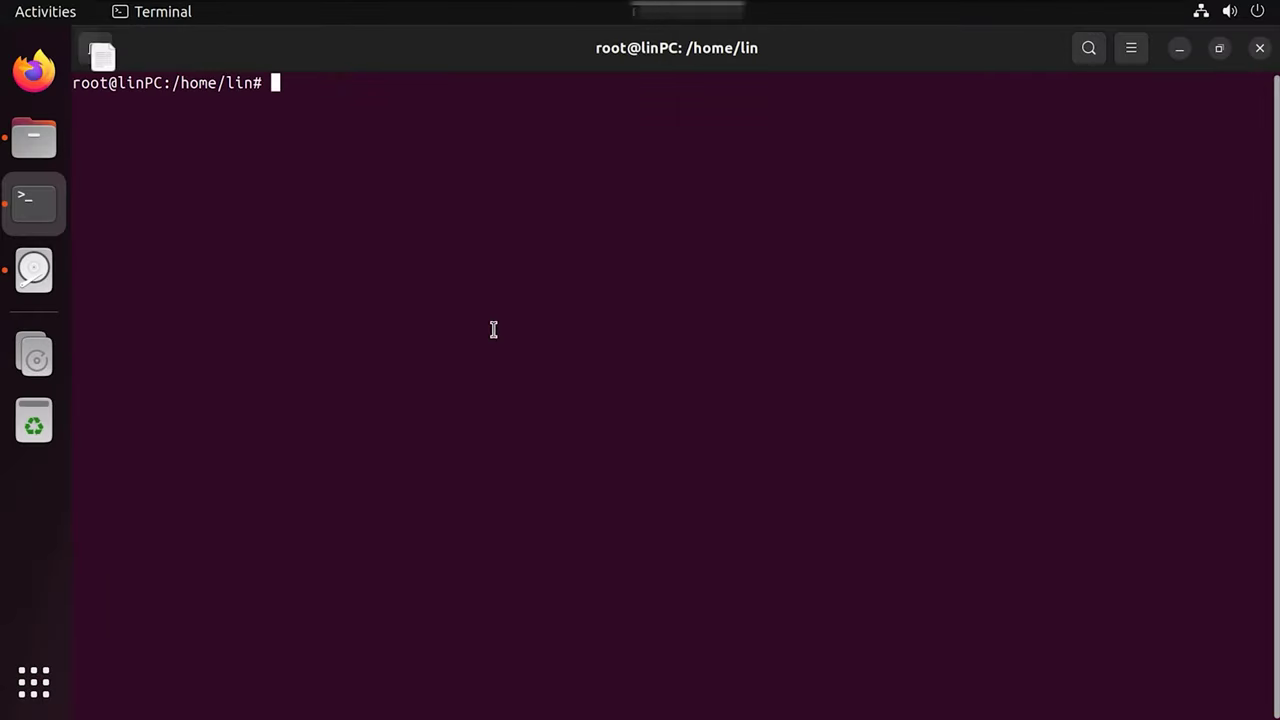
In the Linux terminal, list the system's partitions with cat /proc/partitions and find the unpartitioned disk.
type("cat /proc/partitions")
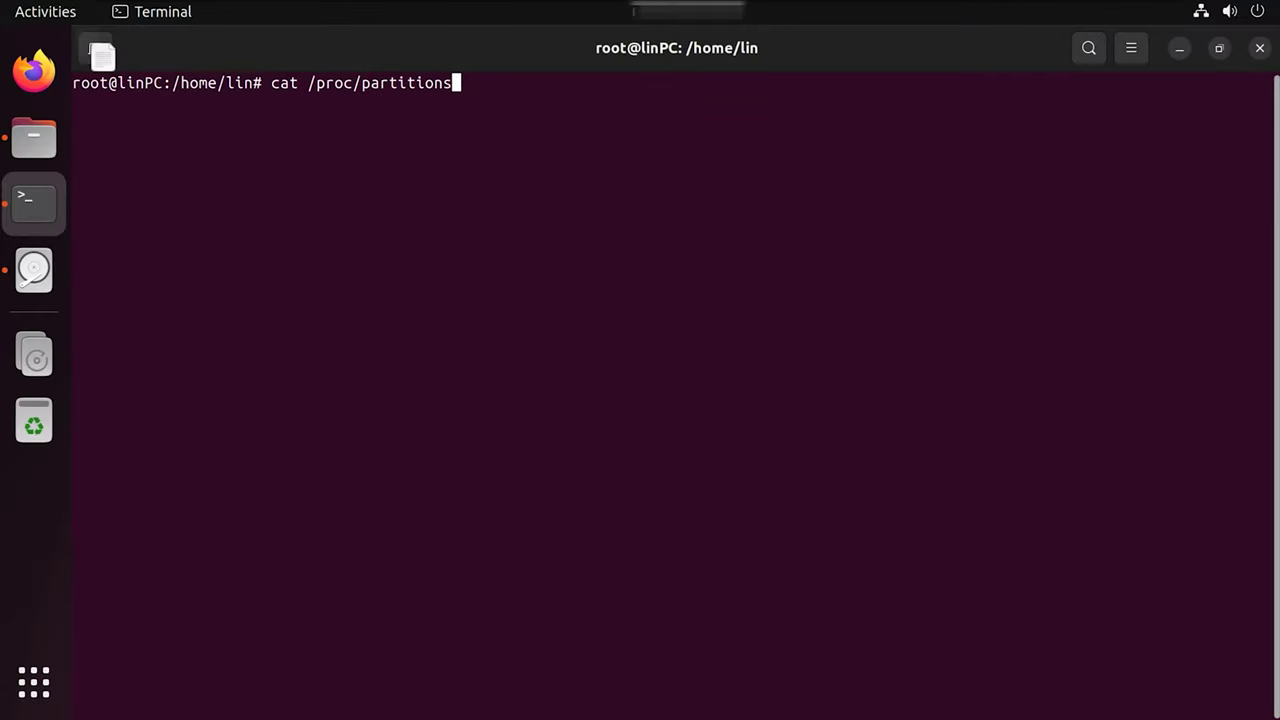
key("Return")
left_click_drag(1266, 481, 98, 481)
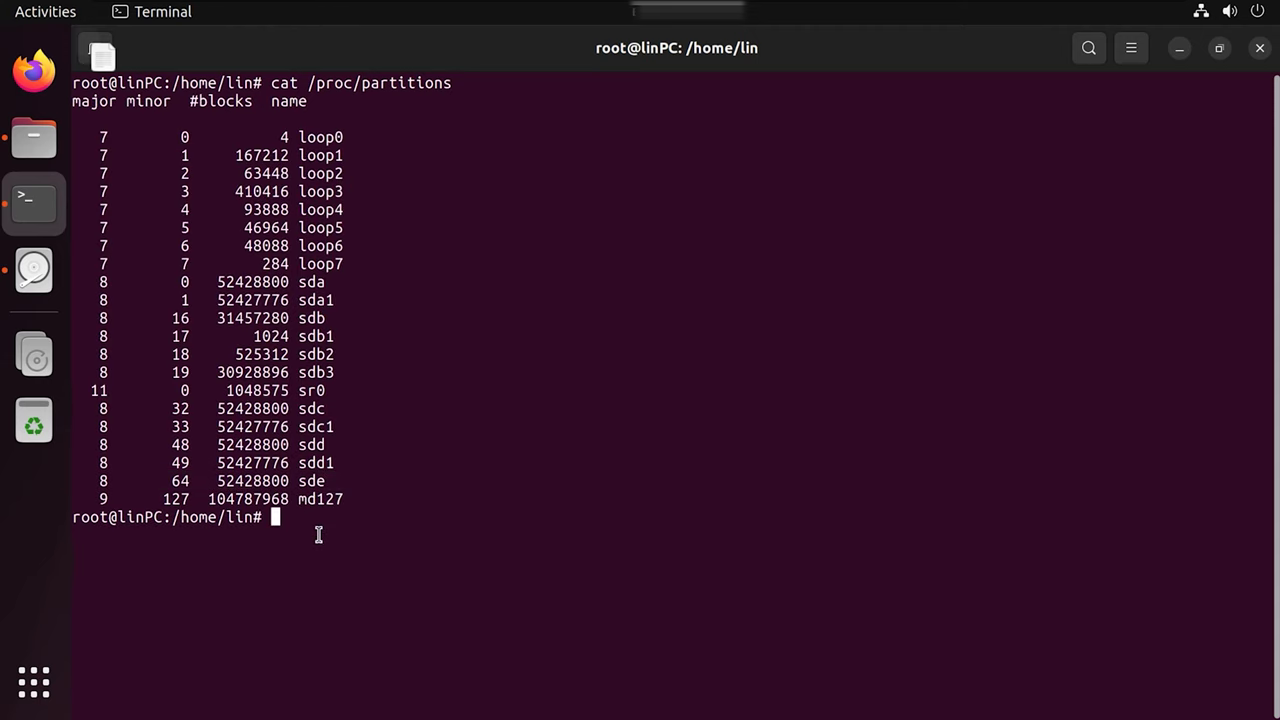
Open /dev/sde in fdisk and print its current partition table.
type("fdisk /dev/sde")
key("Return")
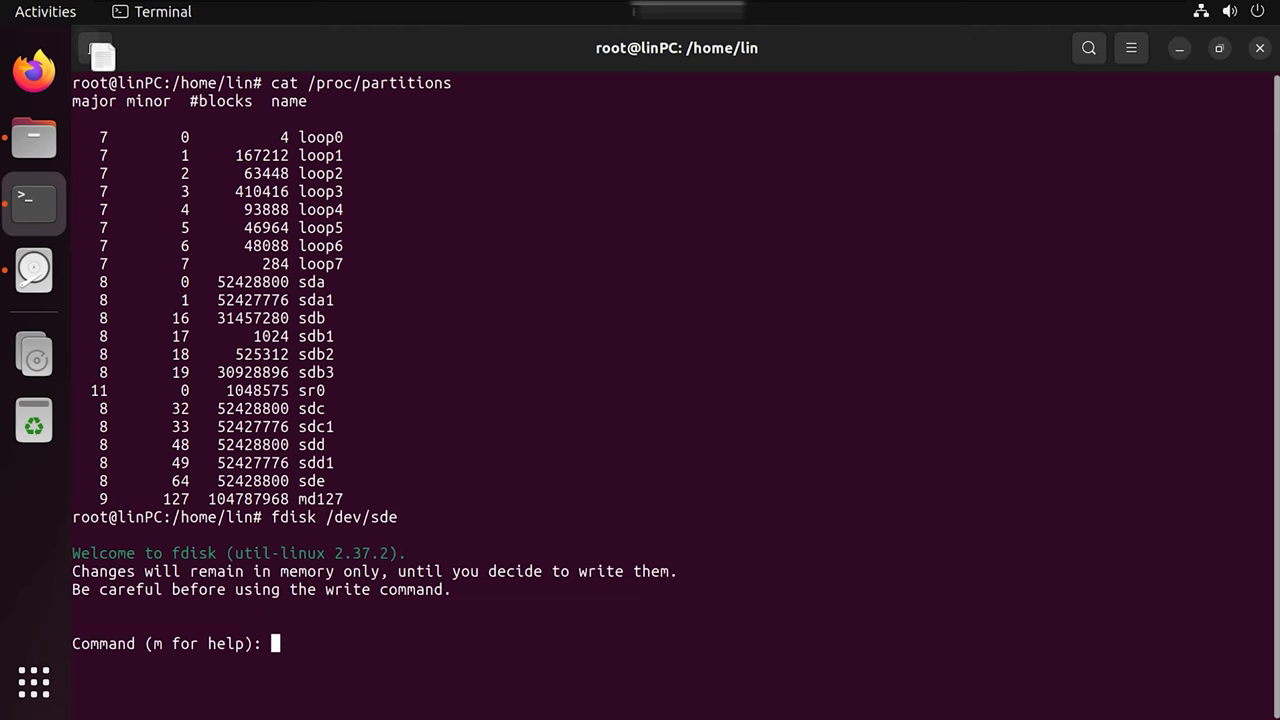
type("p")
key("Return")
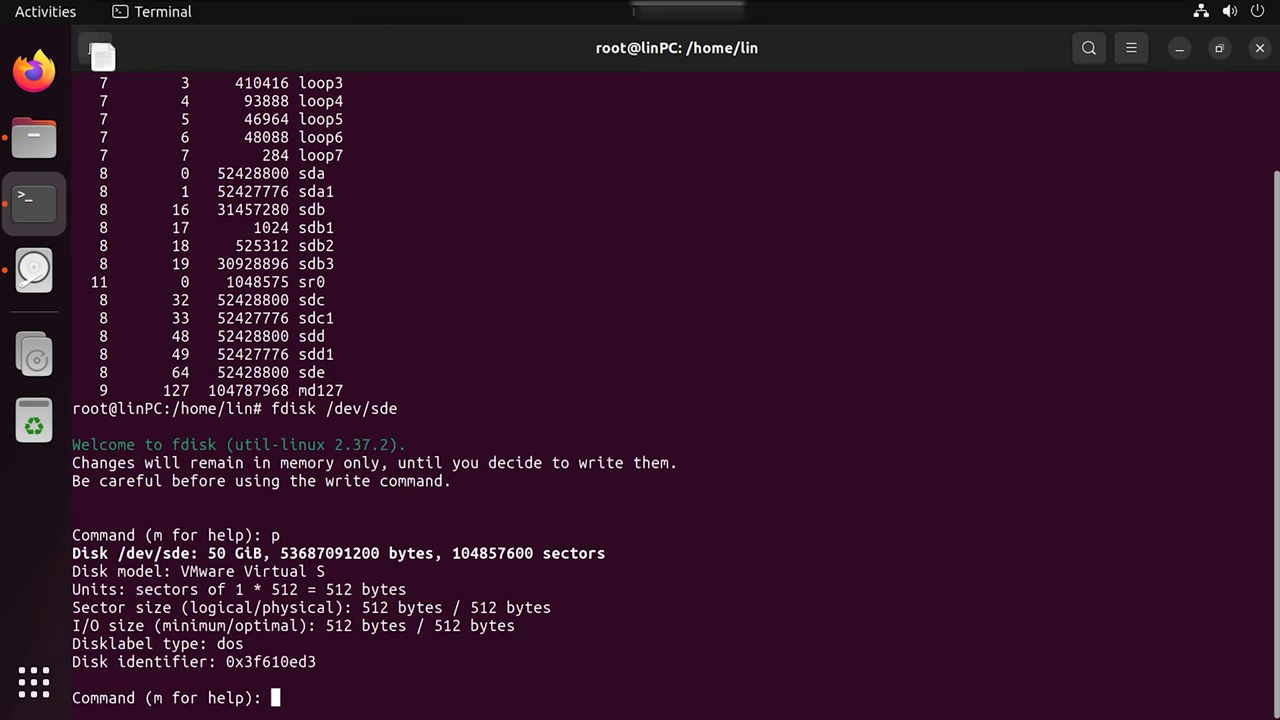
Create primary partition 1 on /dev/sde with the default first and last sectors.
type("n")
key("Return")
type("p")
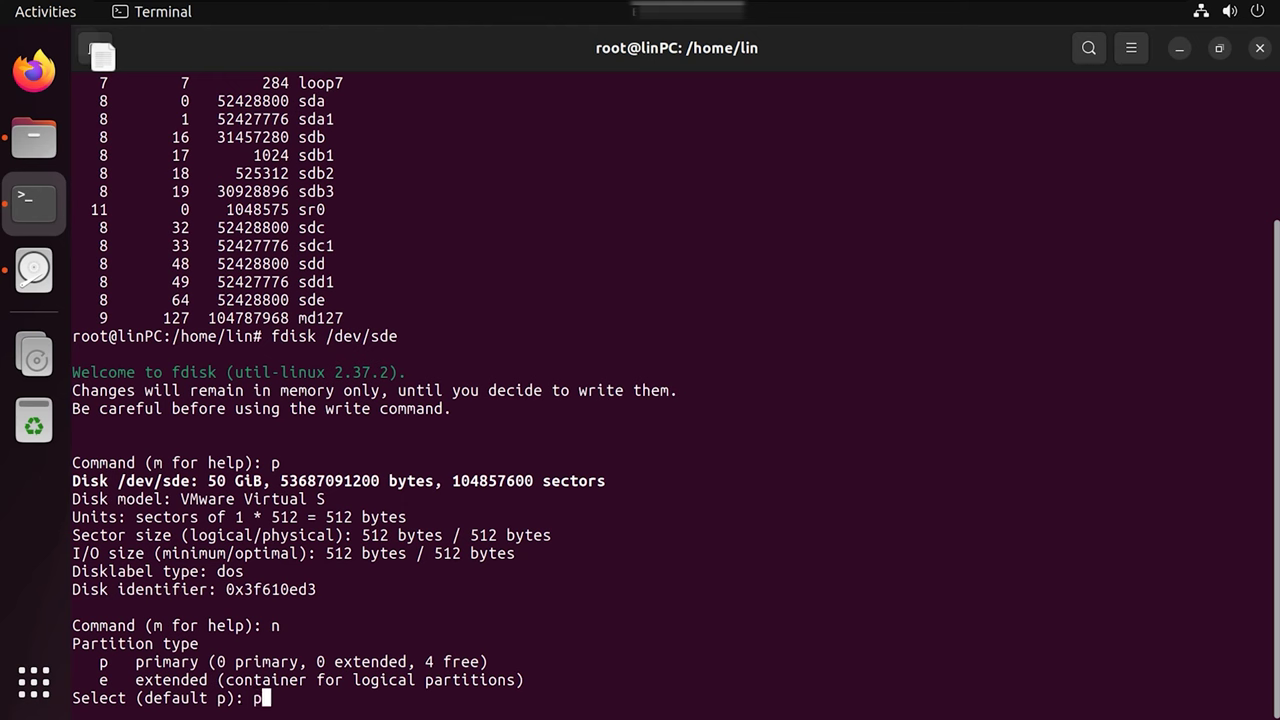
key("Return")
type("1")
key("Return")
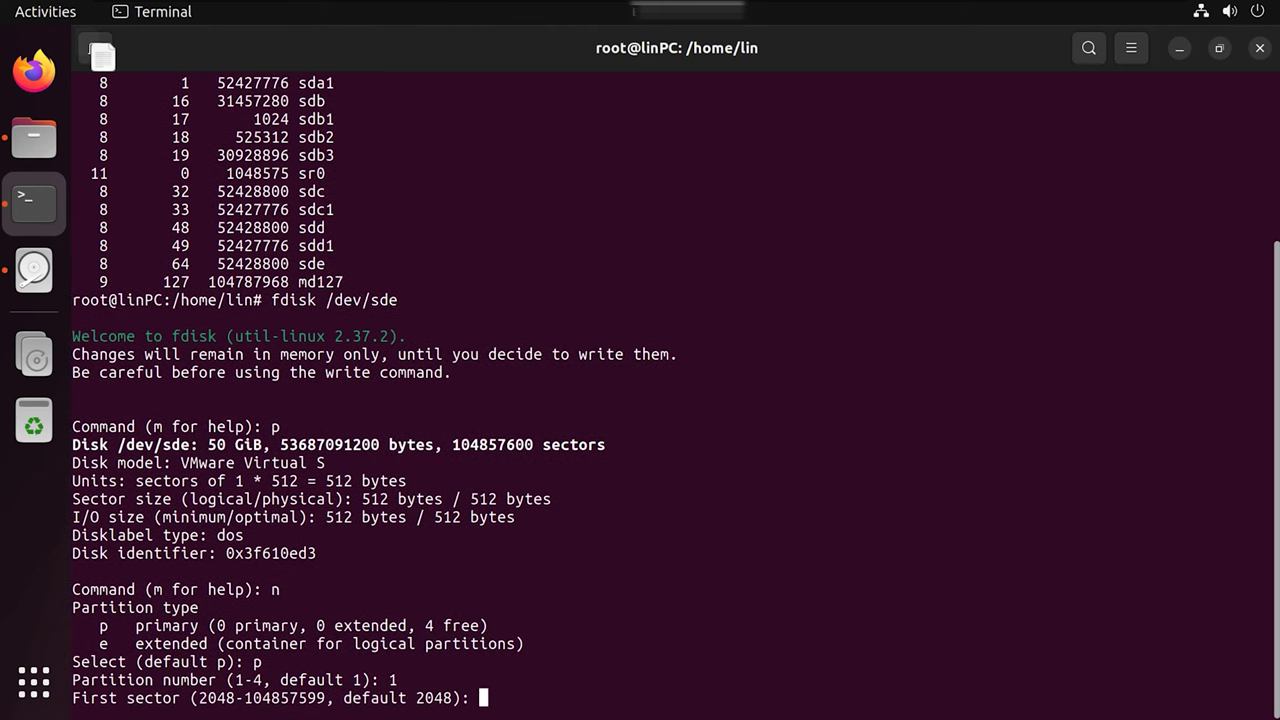
key("Return")
key("Return")
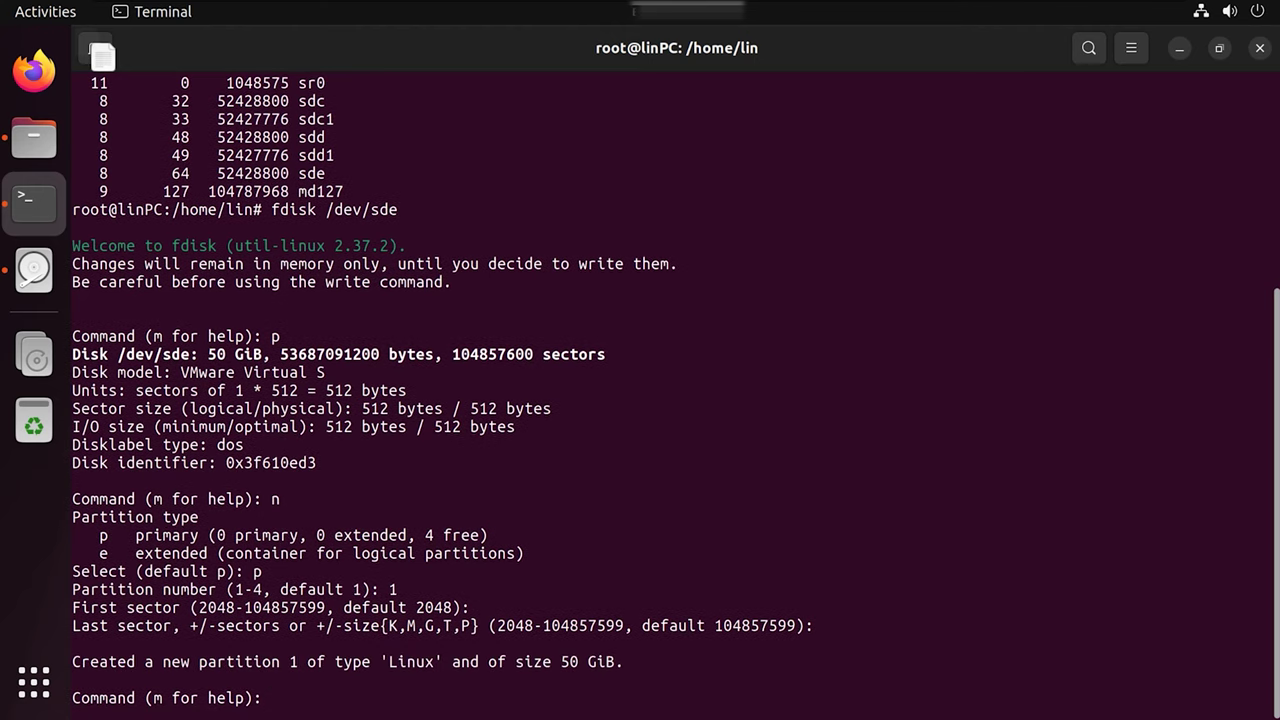
Print the updated partition table of /dev/sde and write the changes to the disk.
type("p")
key("Return")
type("w")
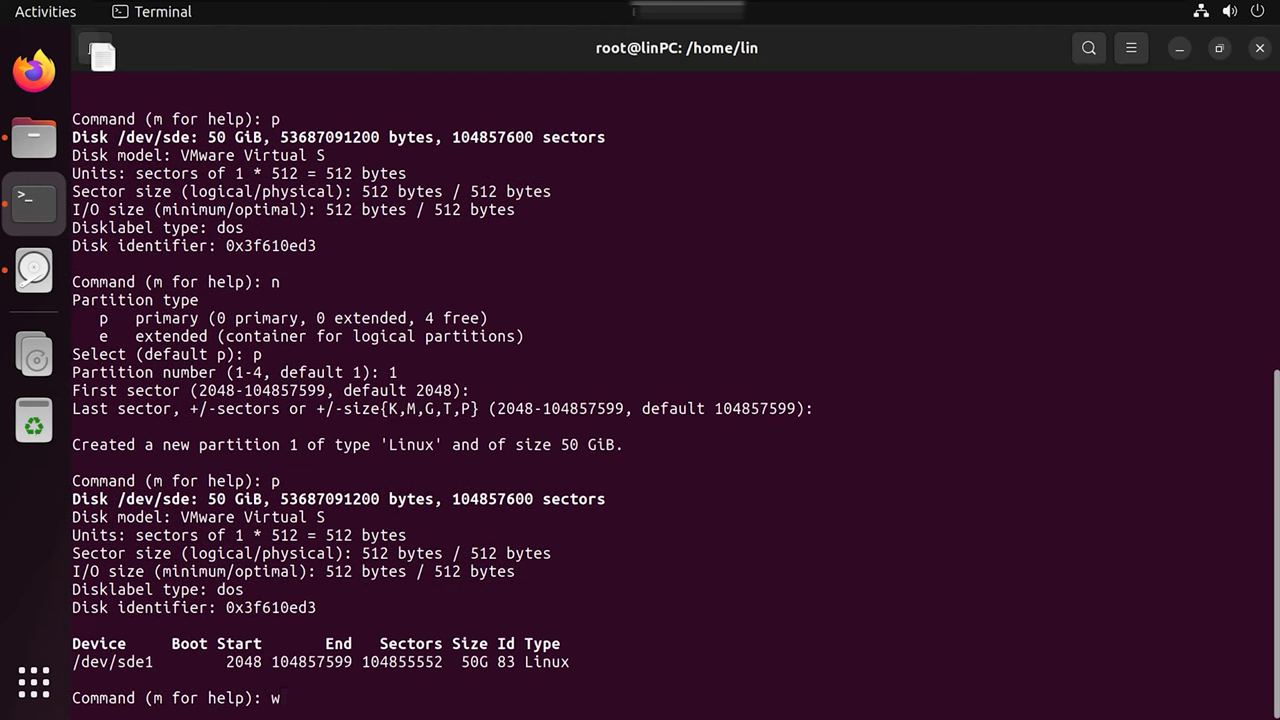
key("Return")
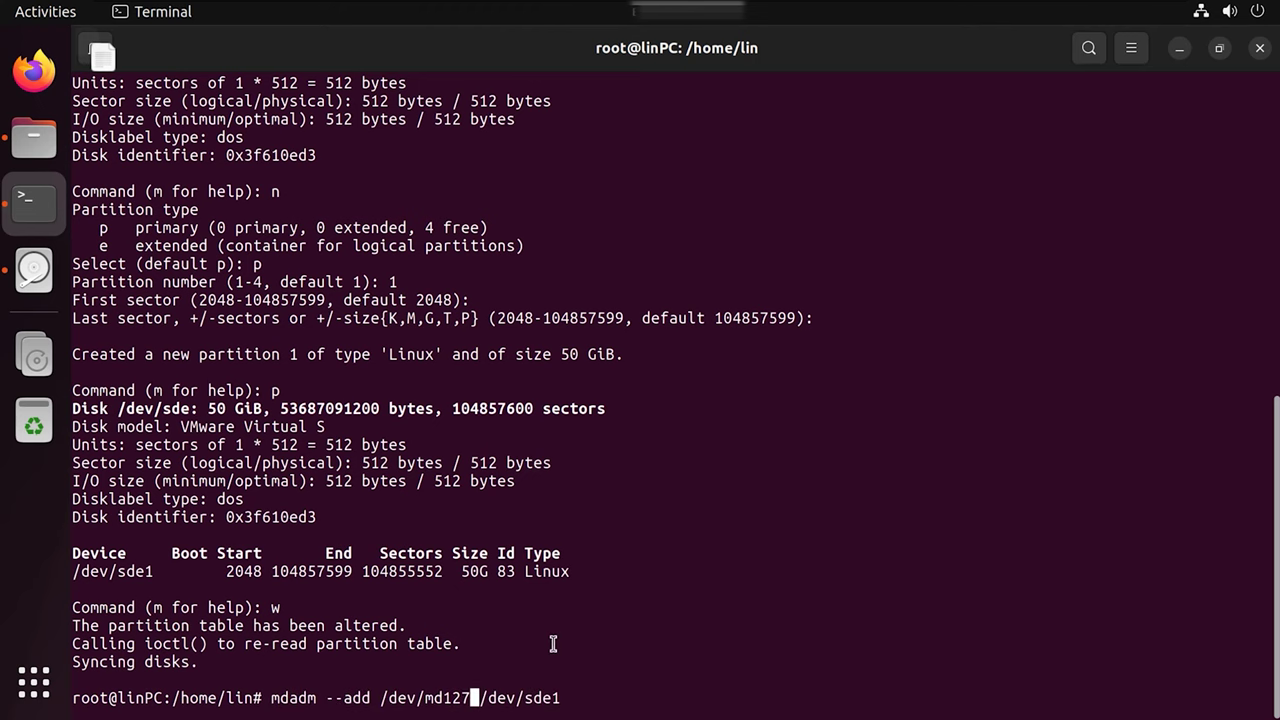
Add the new partition to the RAID array with mdadm --add /dev/md127 /dev/sde1.
scroll(350, 480, "up", 7)
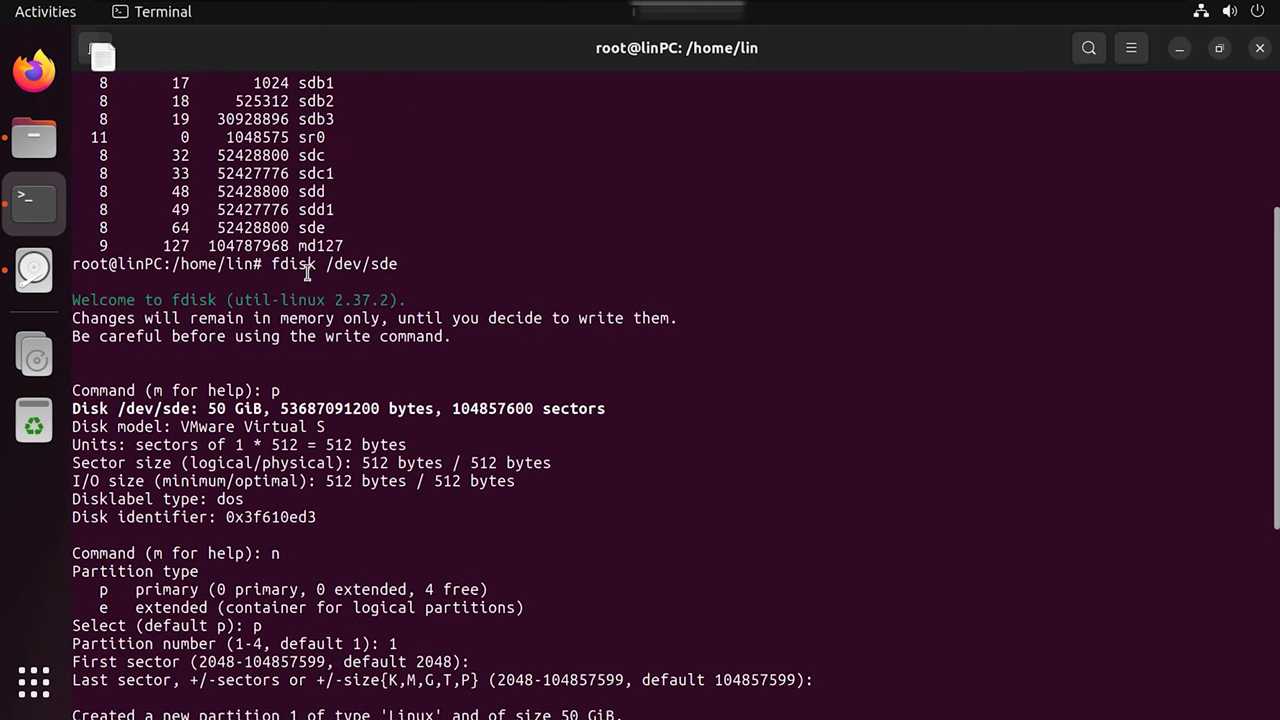
scroll(435, 421, "down", 7)
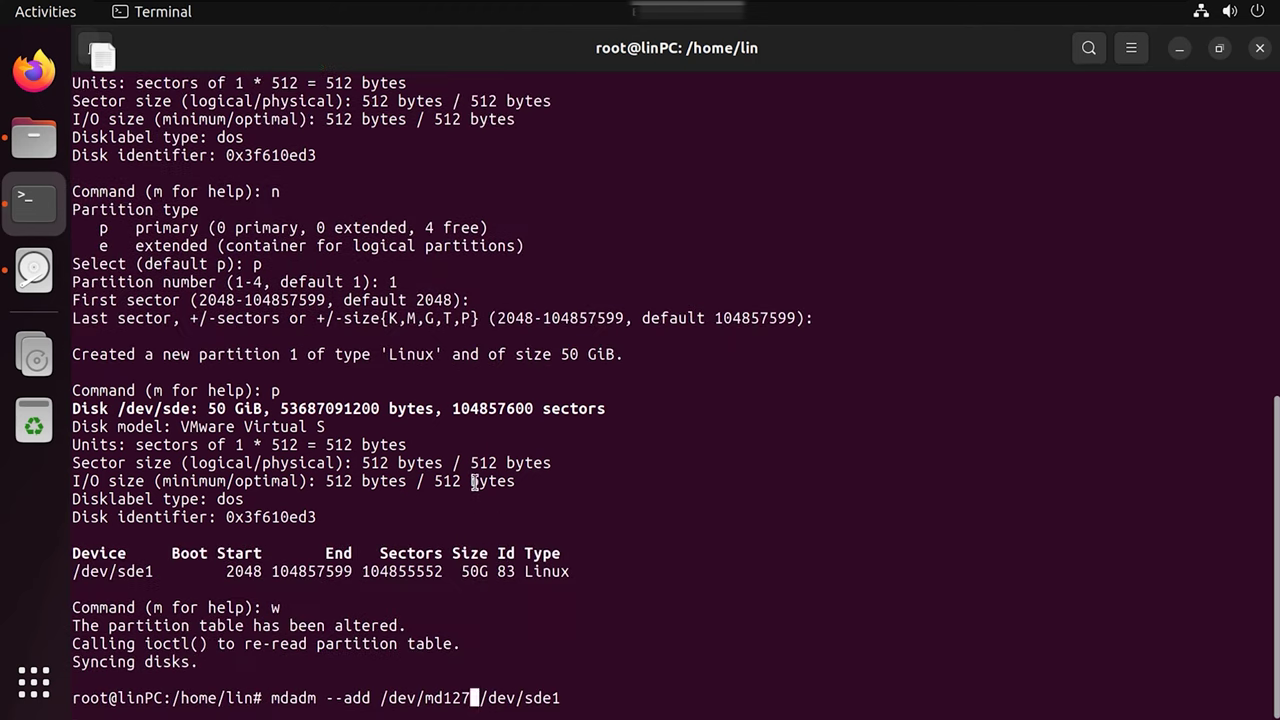
key("Right")
key("Right")
key("Right")
key("Right")
key("Right")
key("Right")
key("Right")
key("Right")
key("Right")
key("Right")
key("Return")
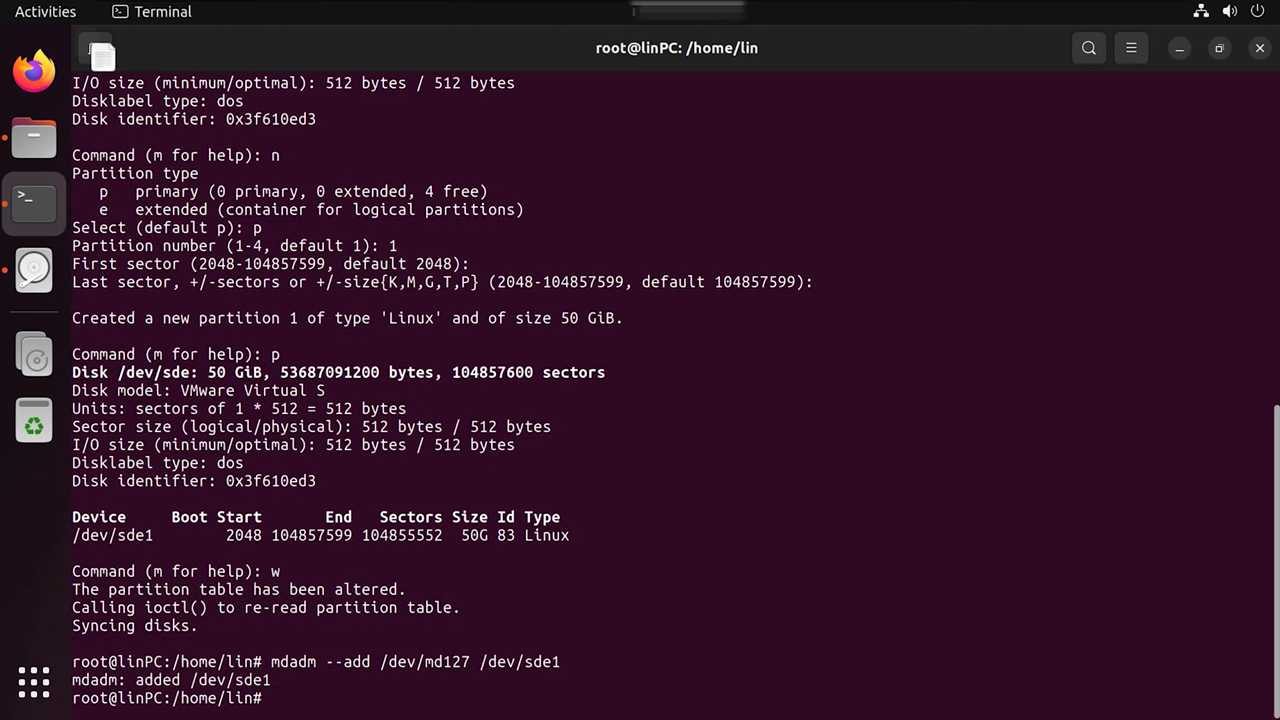
Check the array status with cat /proc/mdstat and grow /dev/md127 to four devices with mdadm --grow --raid-devices=4.
type("cat /proc/mdstat")
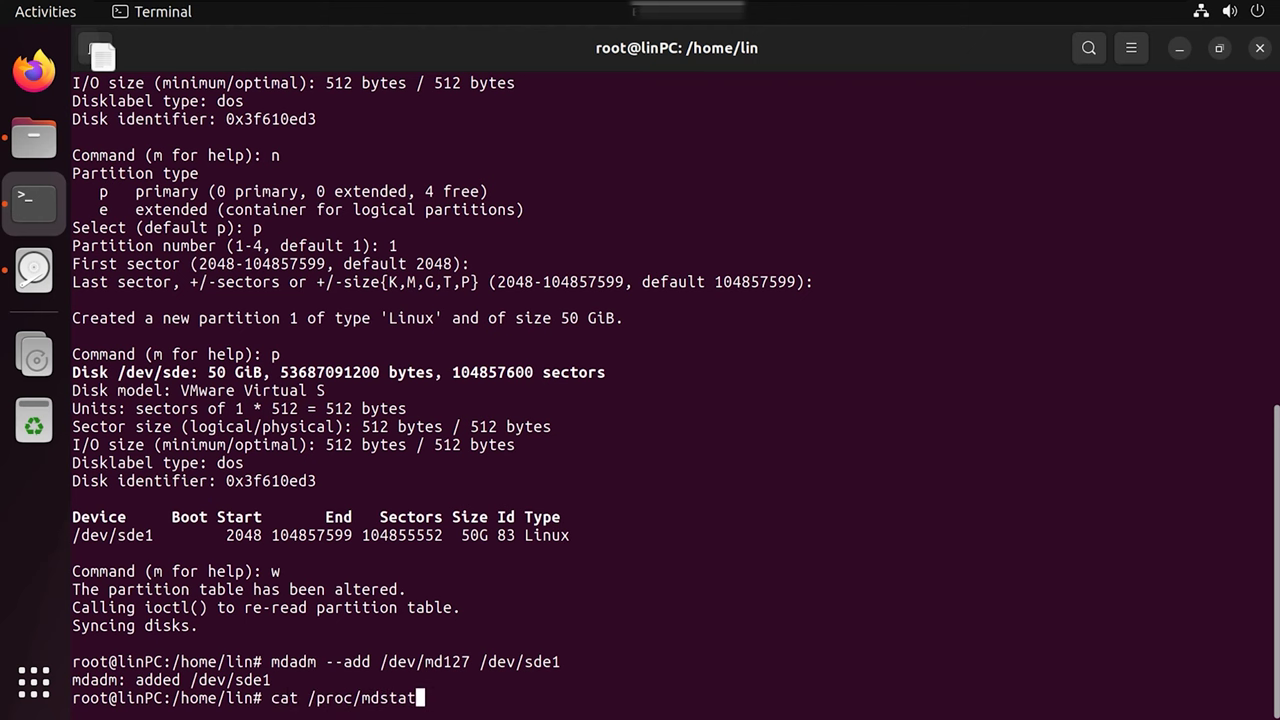
key("Return")
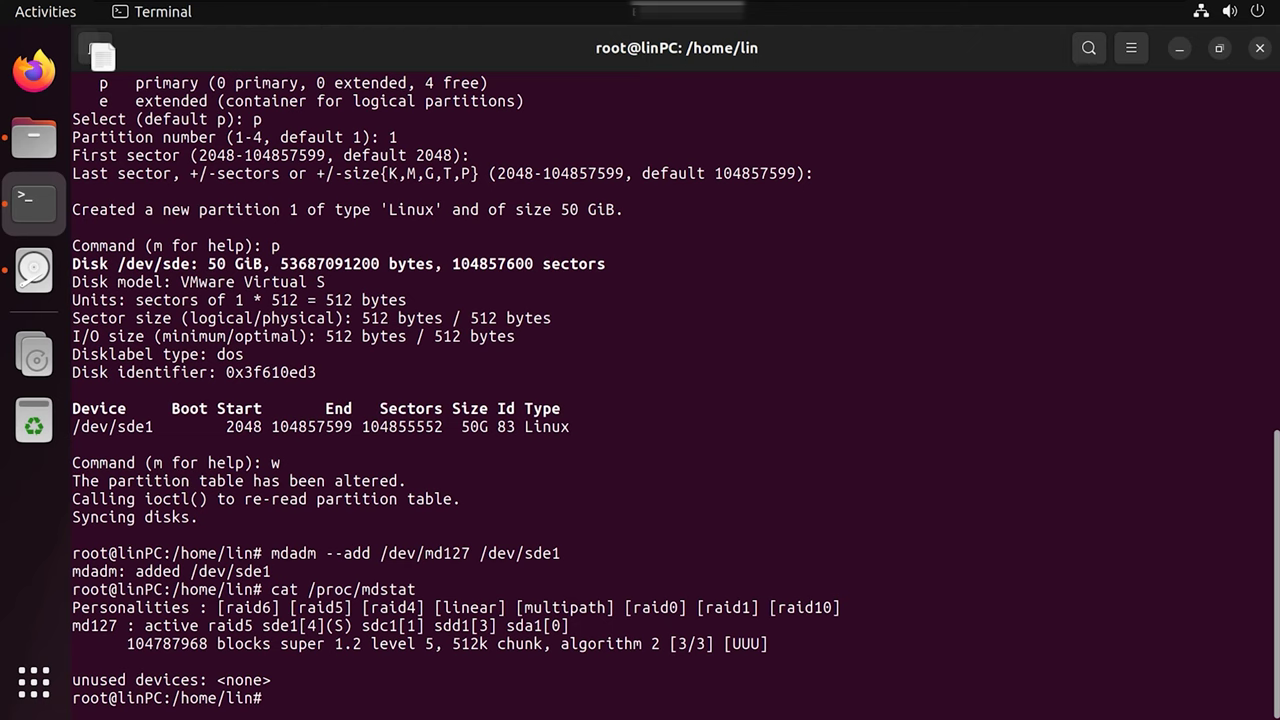
type("mdadm --grow --raid-devices=4 /dev/md0")
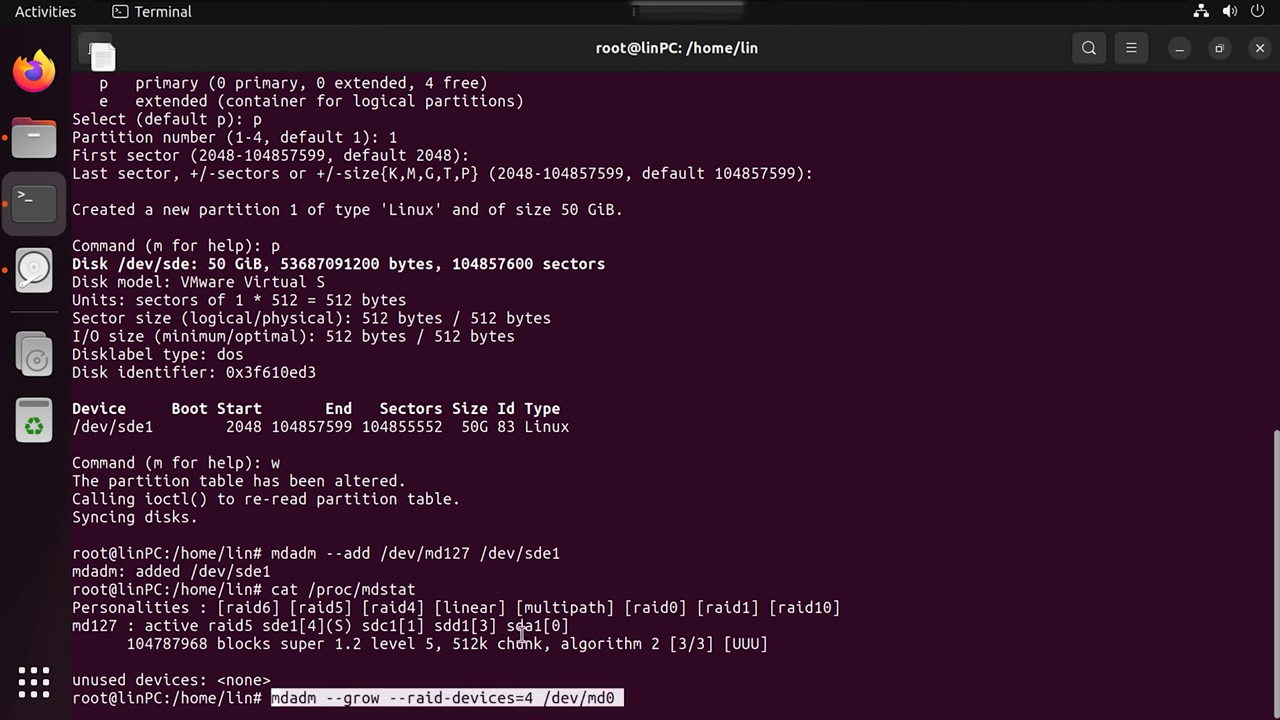
key("BackSpace")
type("127")
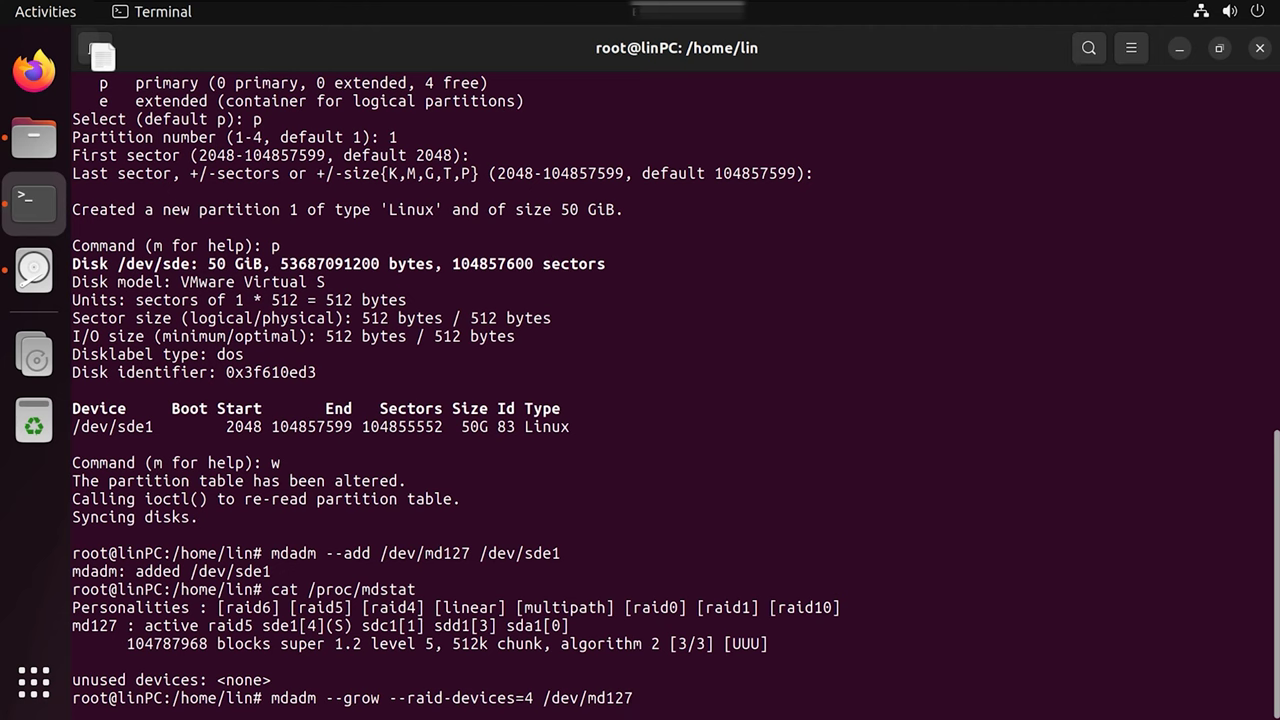
key("Return")
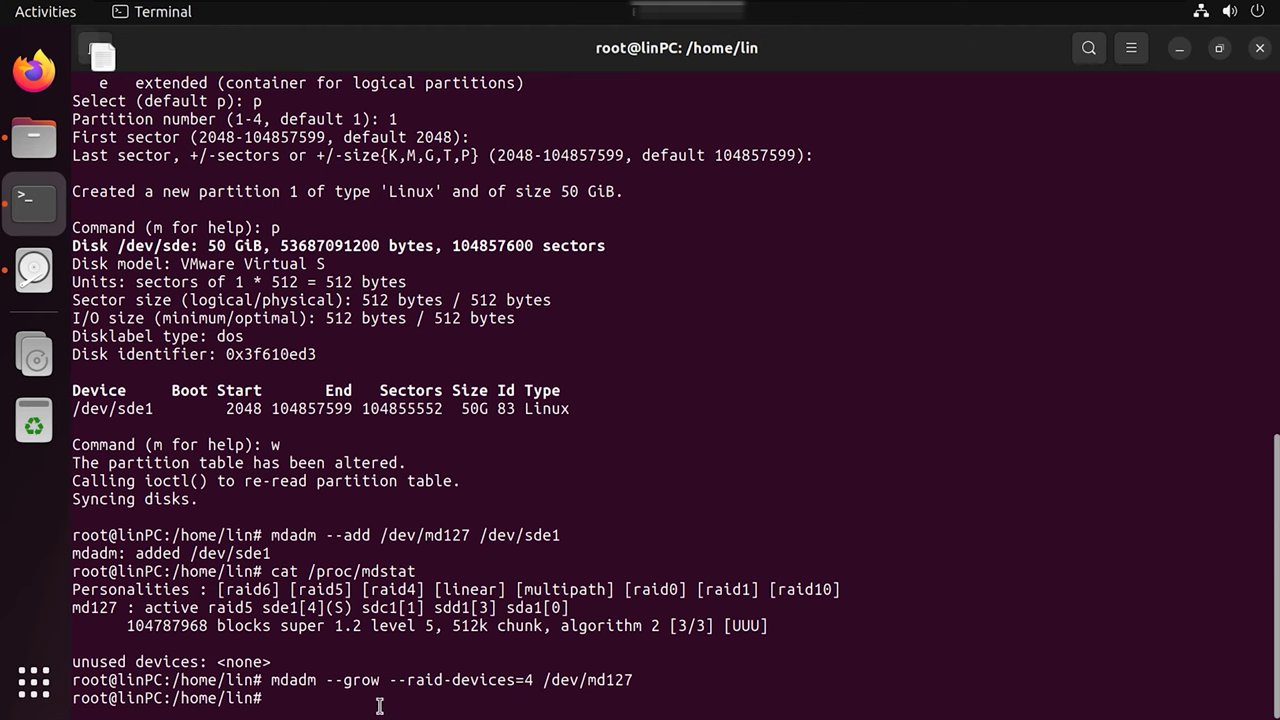
List /proc/partitions, check the reshape progress in /proc/mdstat, and view the RAID-5 array in Disks.
type("cat /proc/partitions")
key("Return")
type("cat /proc/mdstat")
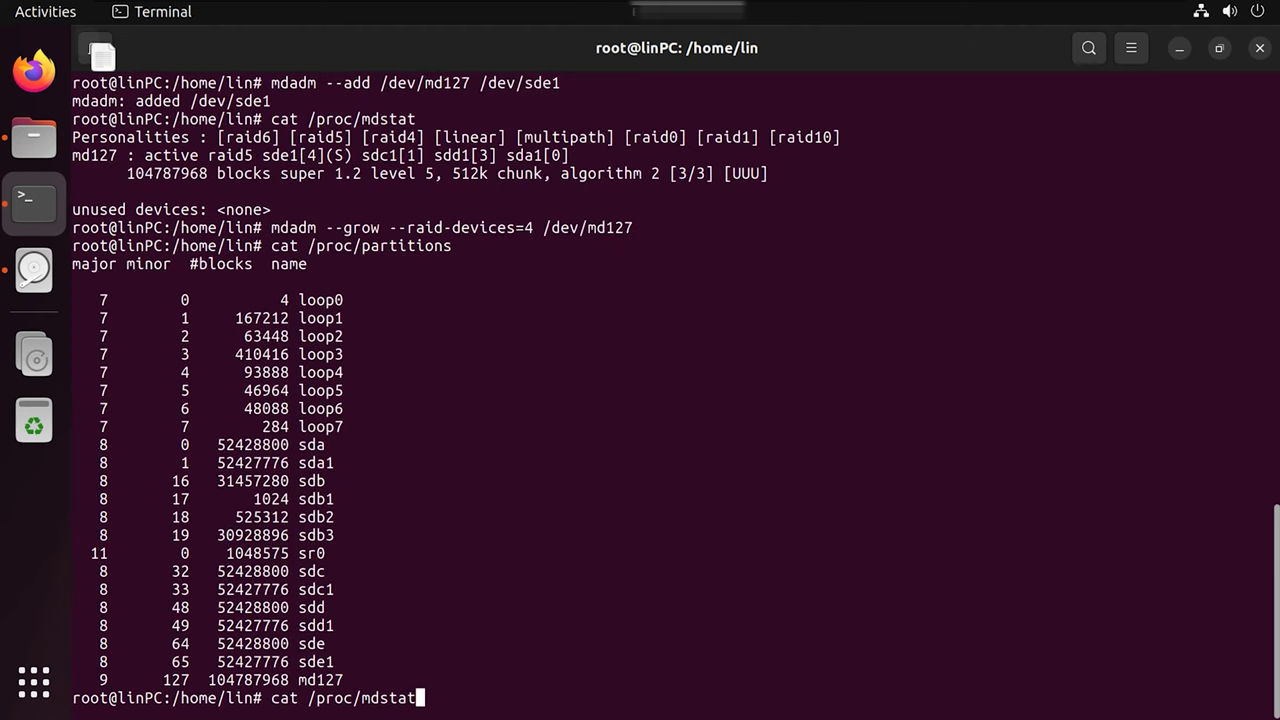
key("Return")
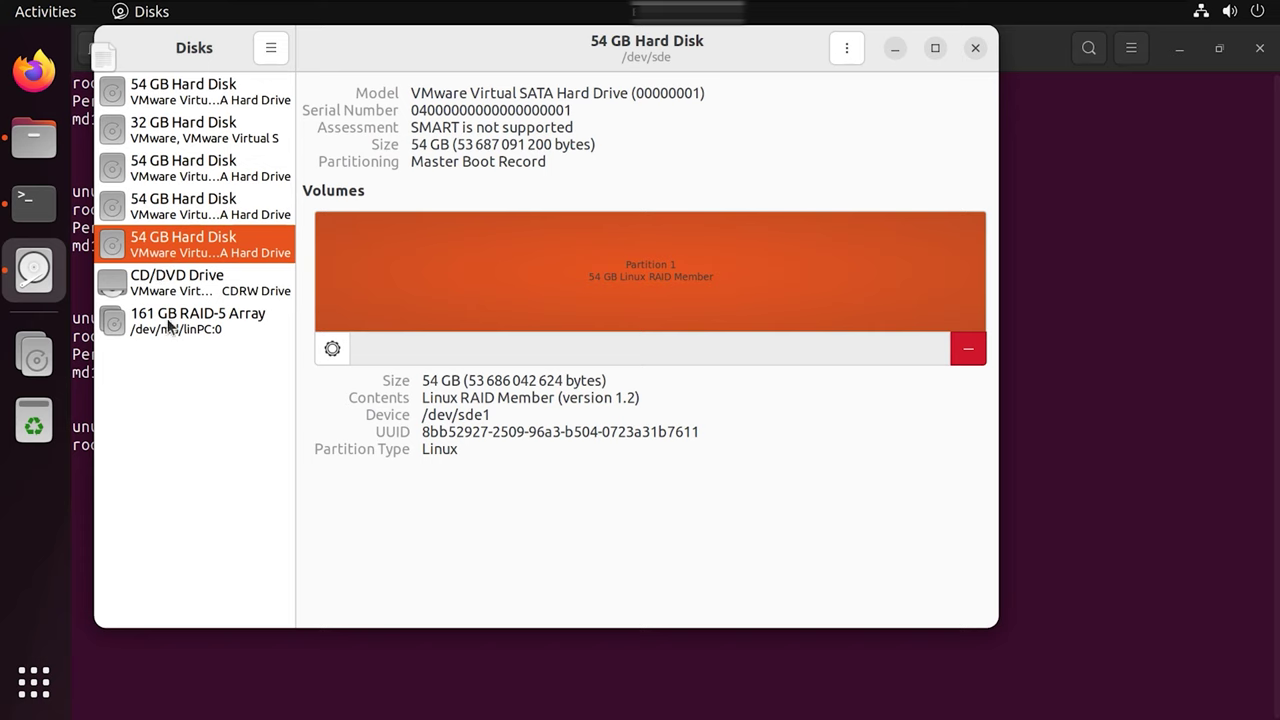
left_click(157, 336)
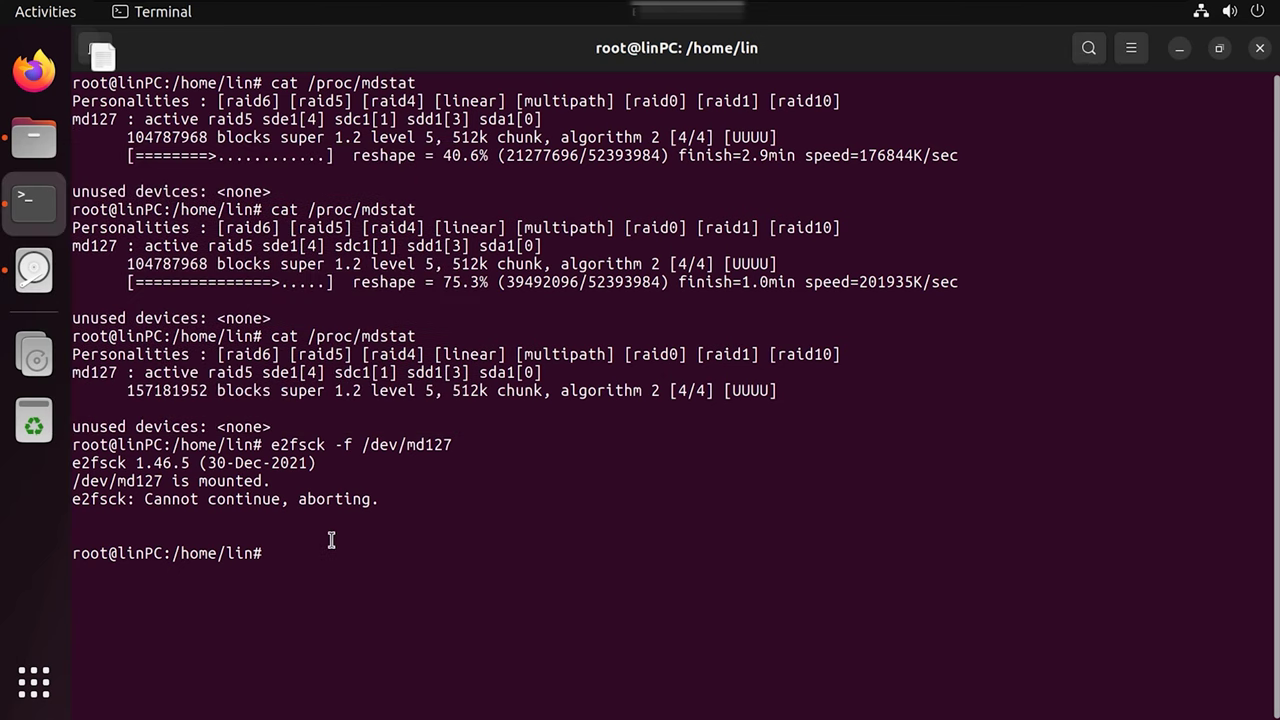
Rerun the forced filesystem check e2fsck -f on /dev/md127 and expand its filesystem with resize2fs.
key("Up")
key("Return")
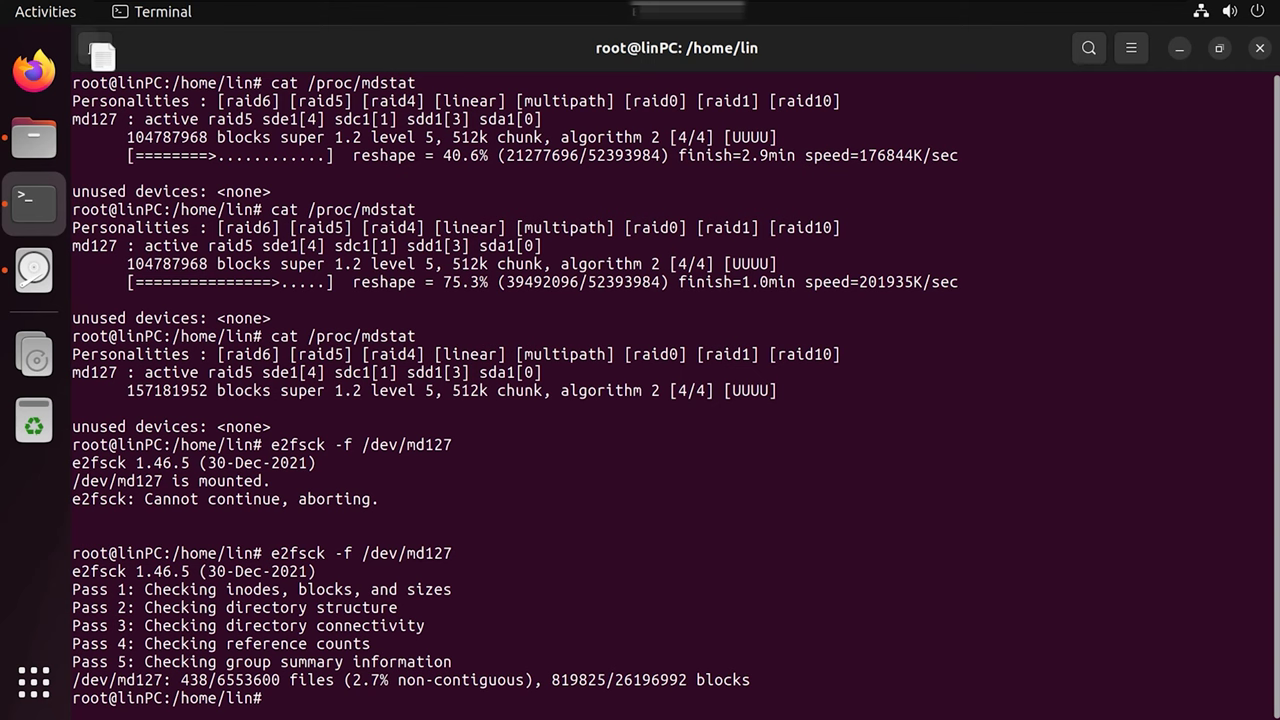
type("resize2fs /dev/md127")
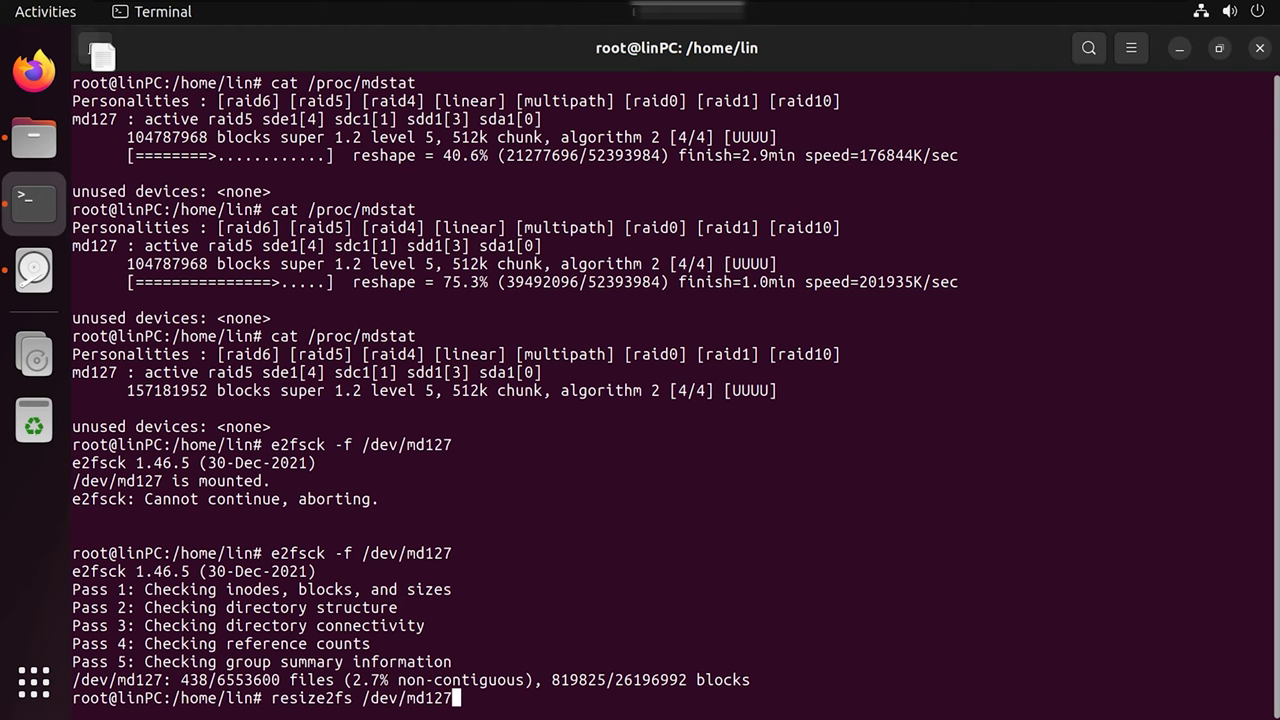
key("Return")
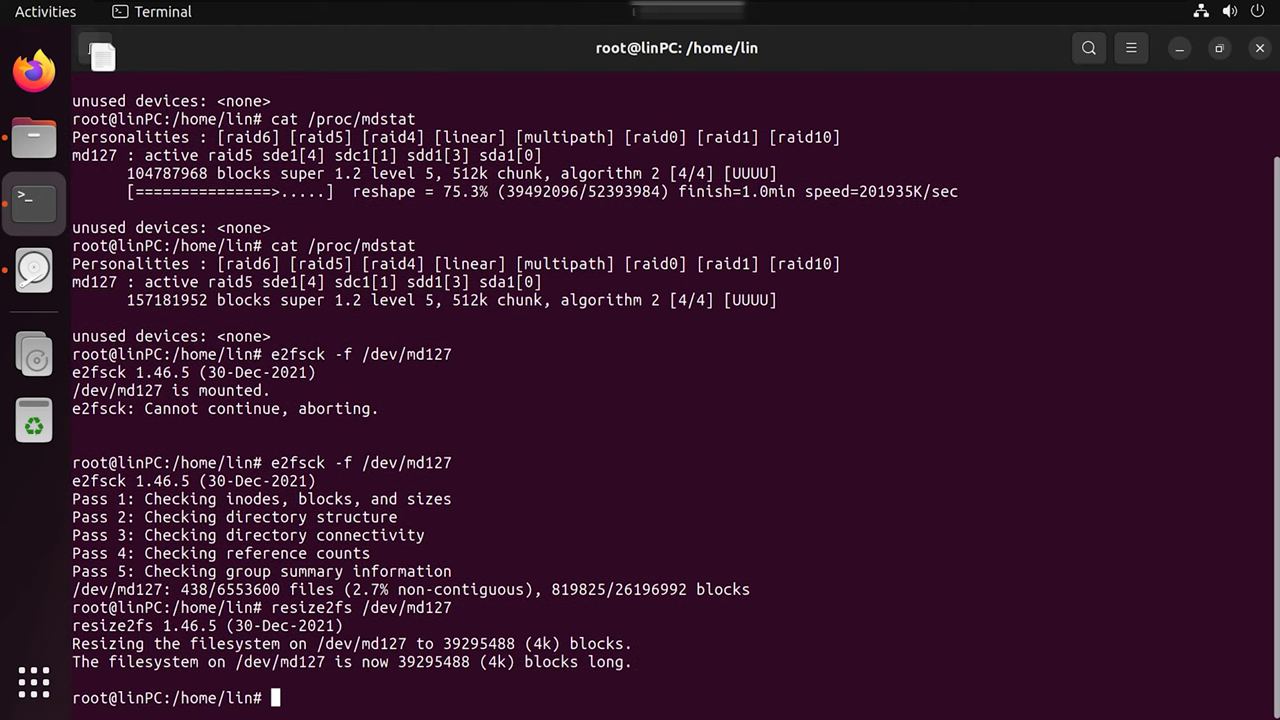
Mount the RAID-5 array's Ext4 filesystem in Disks and list filesystem usage in the Terminal with df -h.
left_click(34, 270)
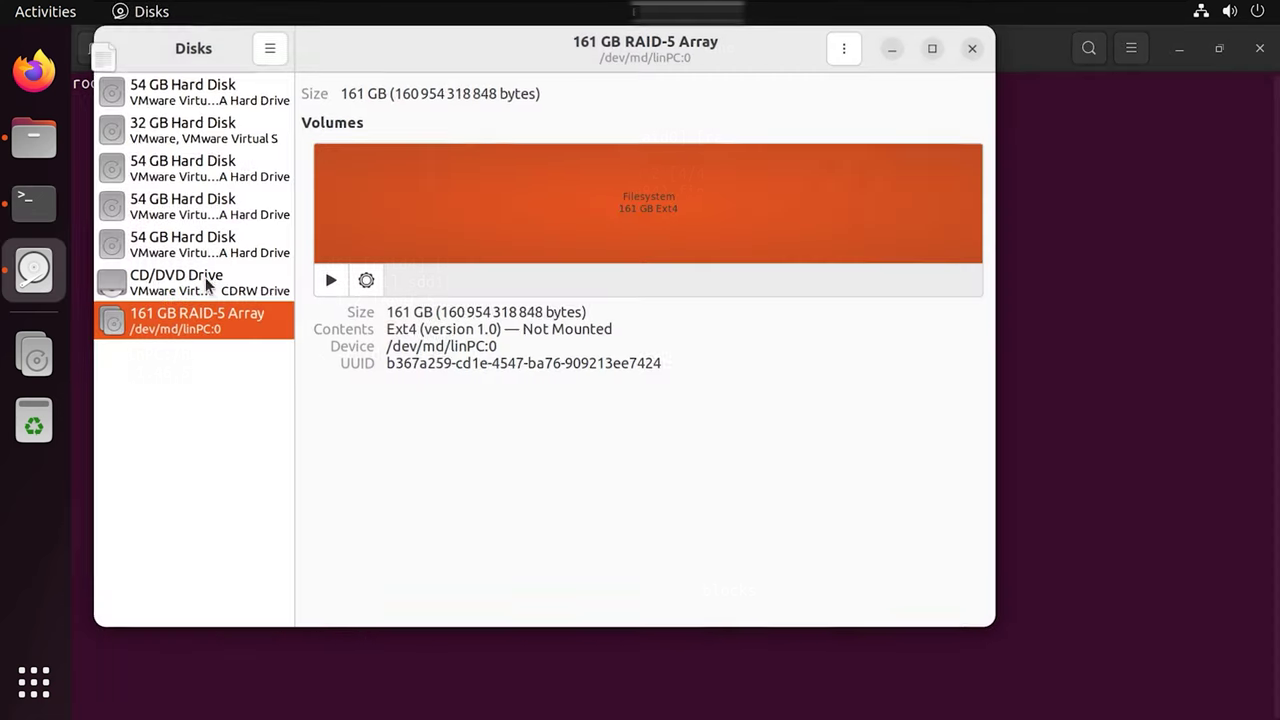
left_click(332, 281)
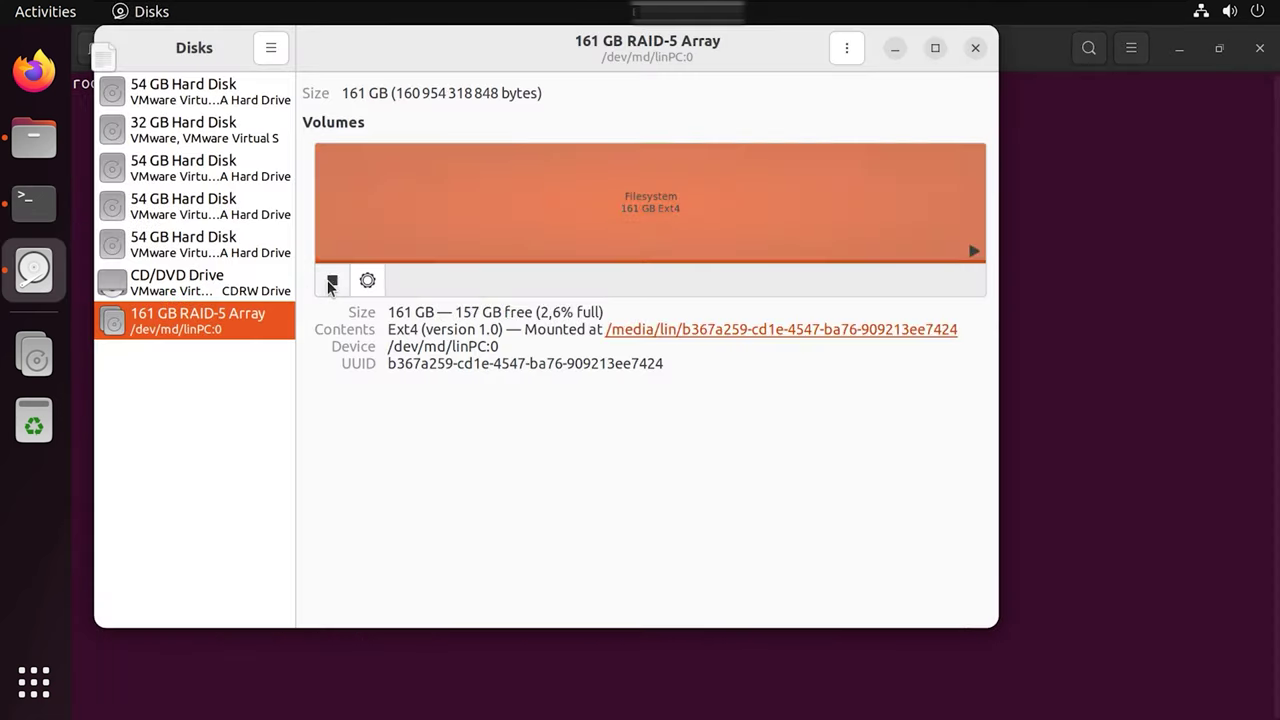
left_click(894, 49)
type("df -h")
key("Return")
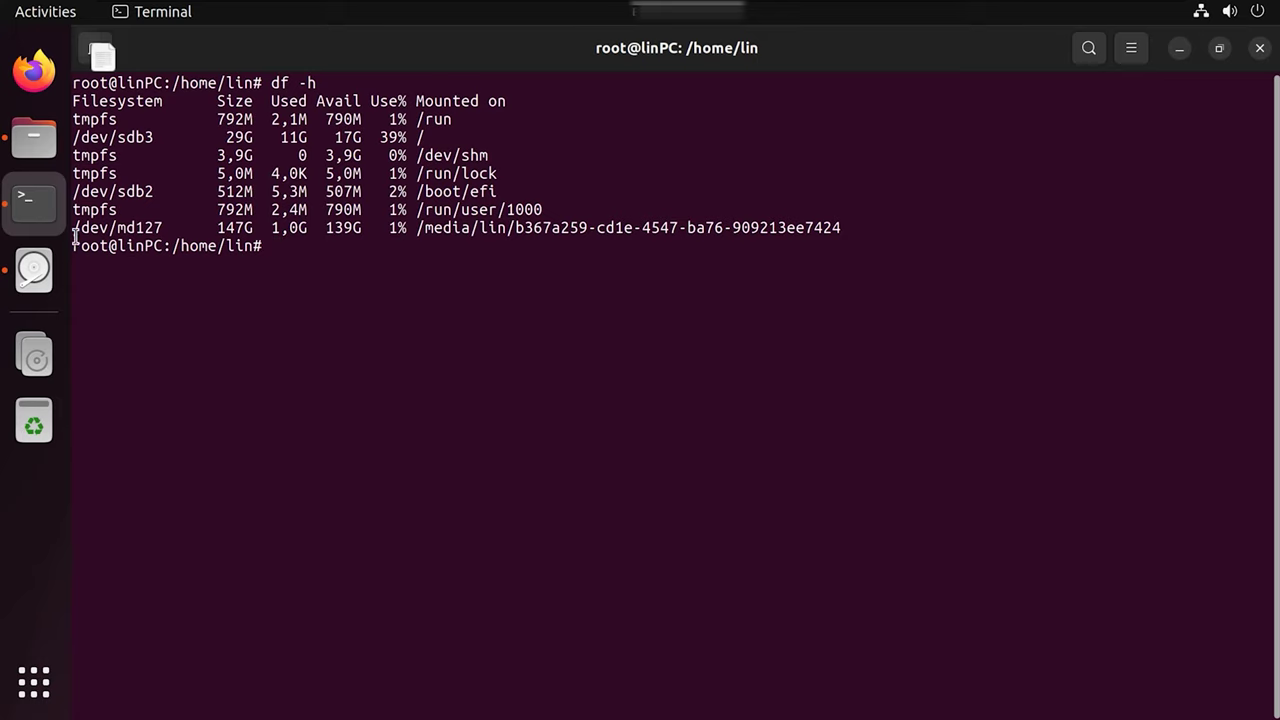
Open the 161 GB Volume in Files, inspect its contents and the Car folder, and return to Other Locations.
left_click(34, 137)
left_click(153, 457)
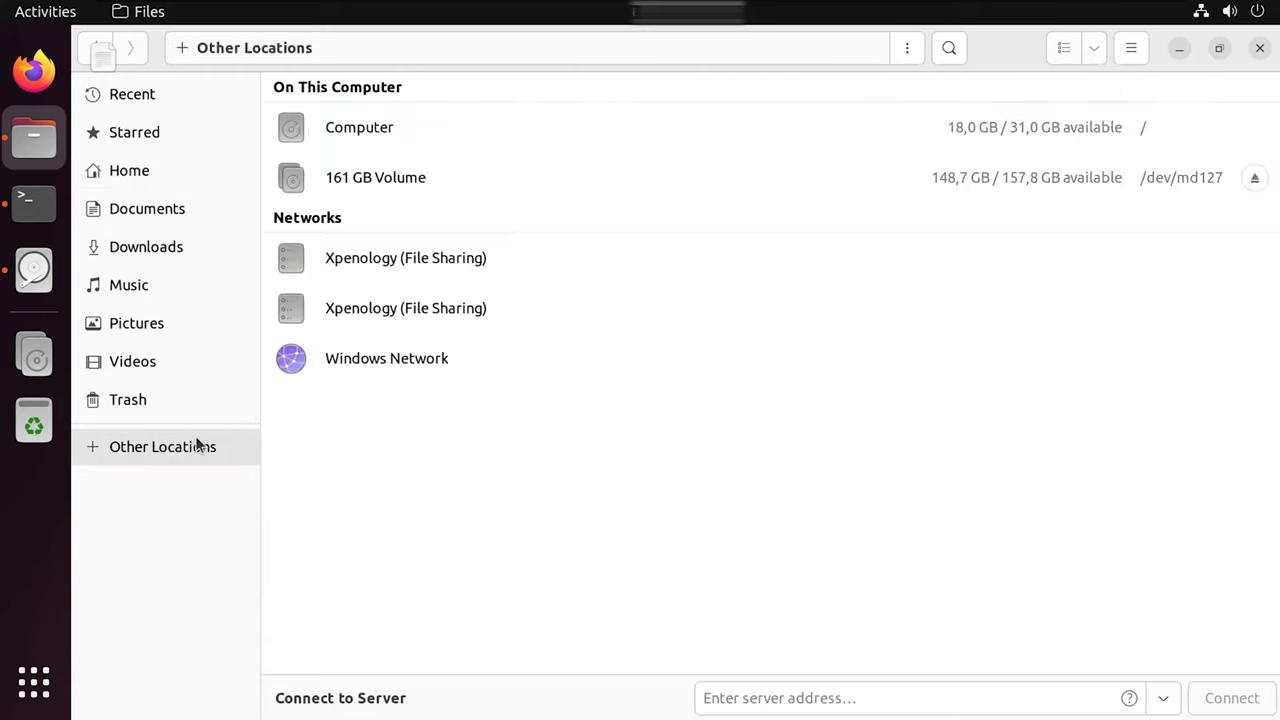
left_click(394, 188)
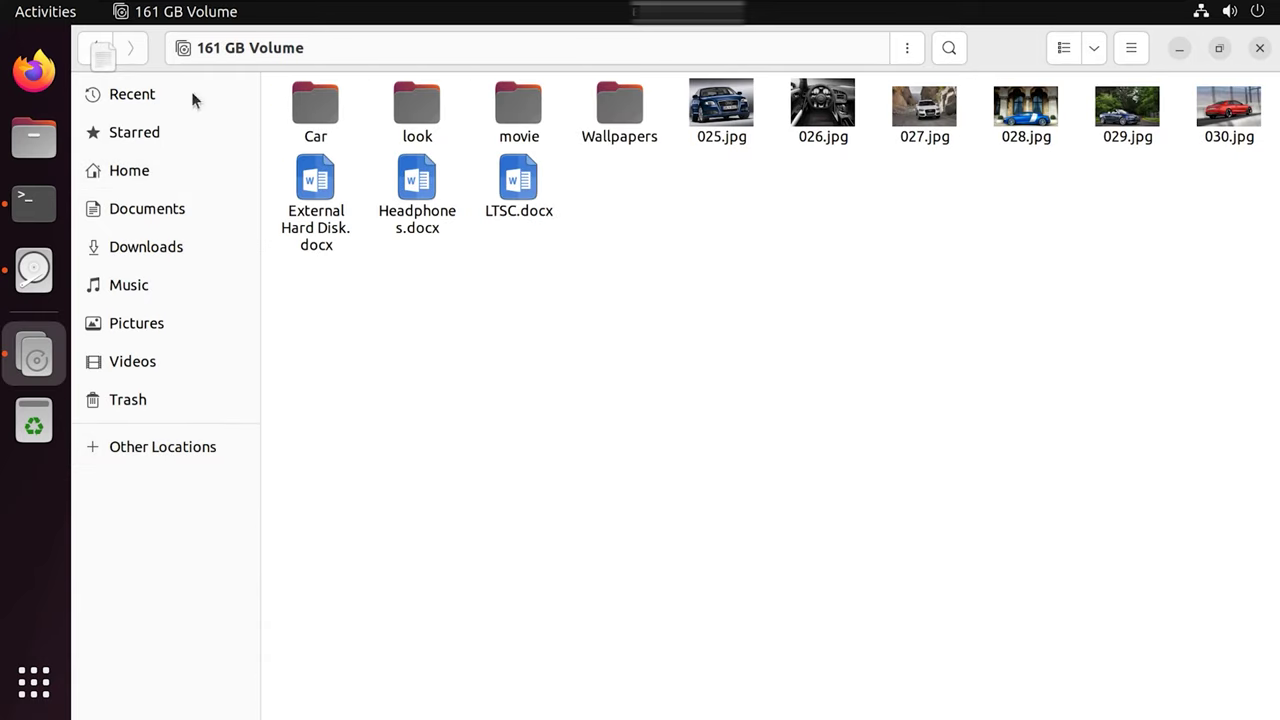
double_click(315, 110)
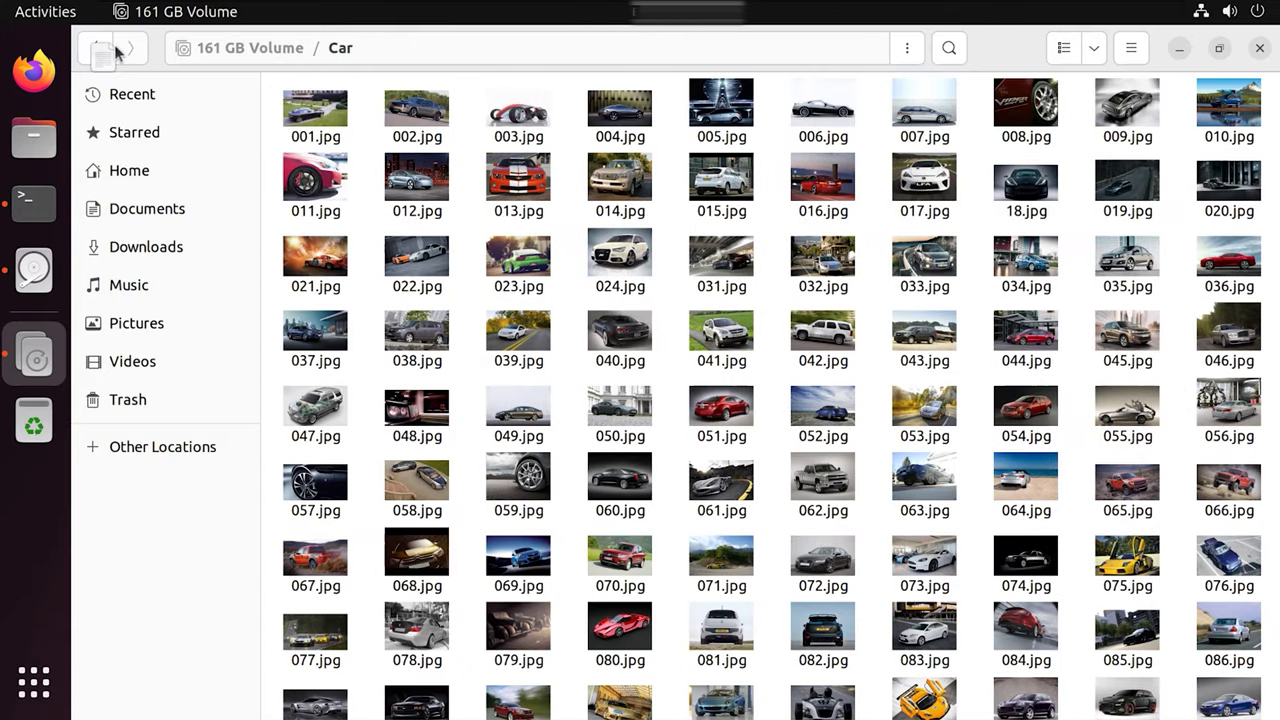
left_click(115, 52)
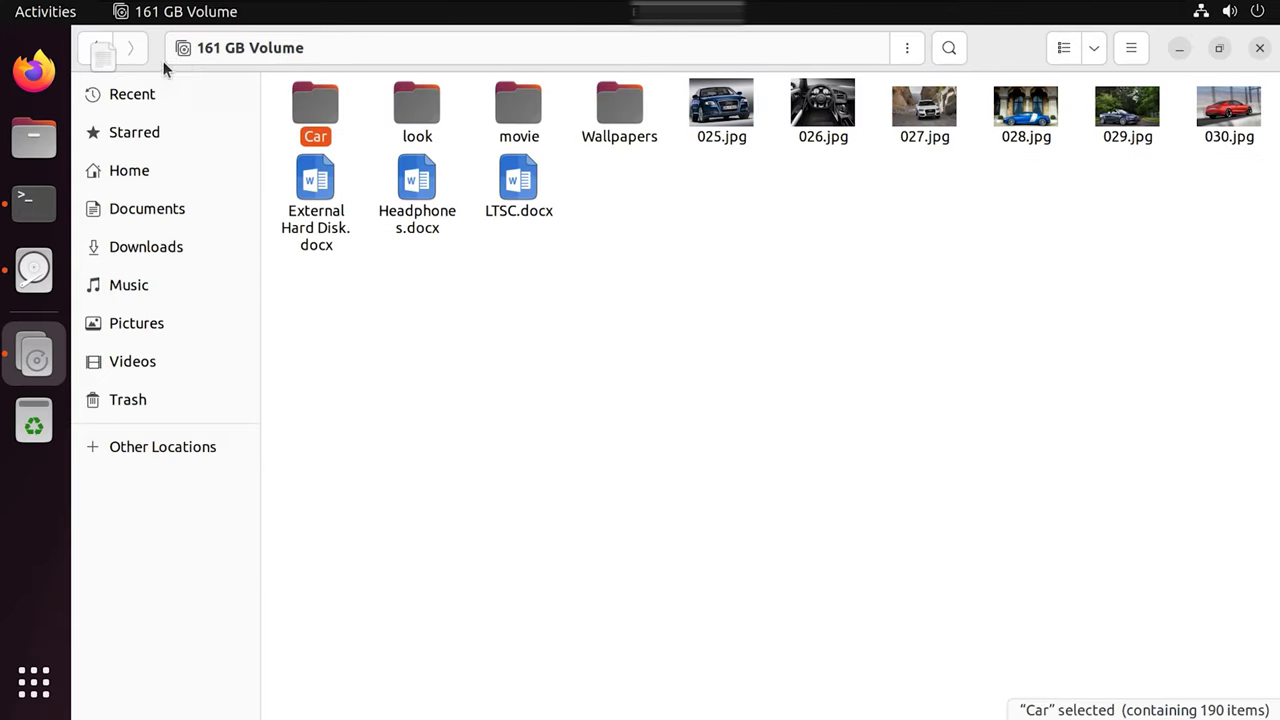
left_click(96, 49)
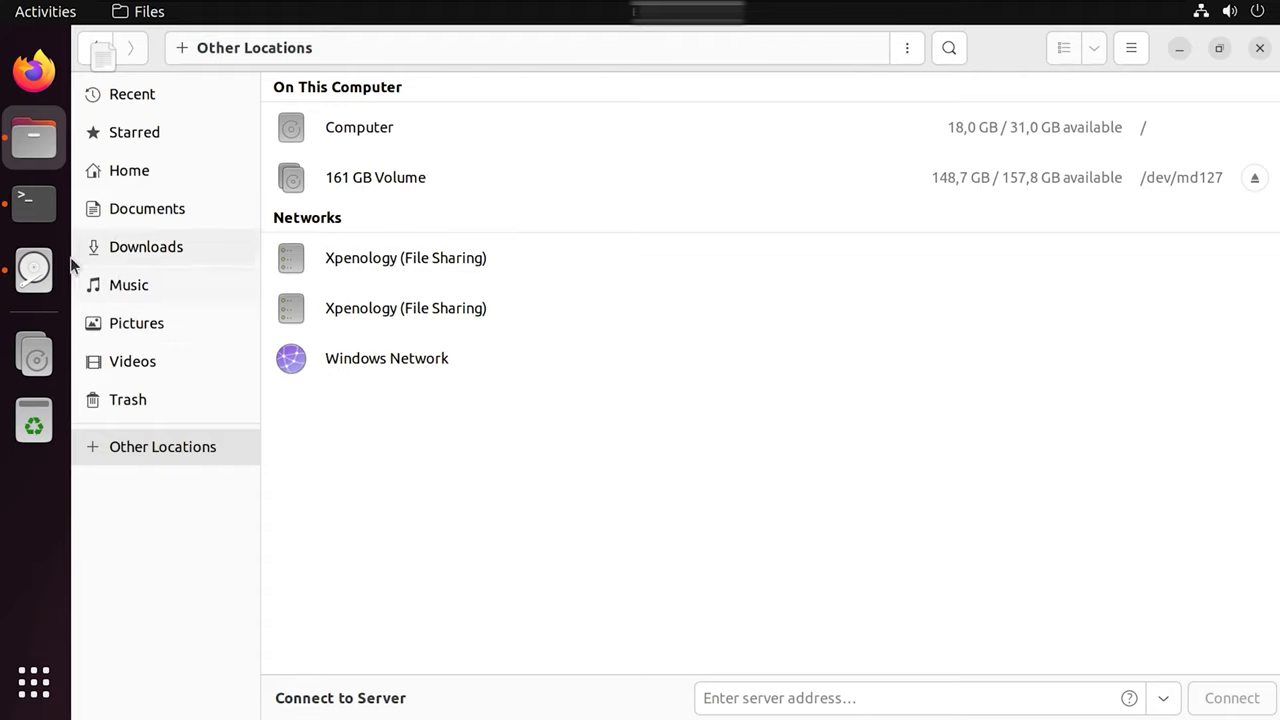
left_click(34, 270)
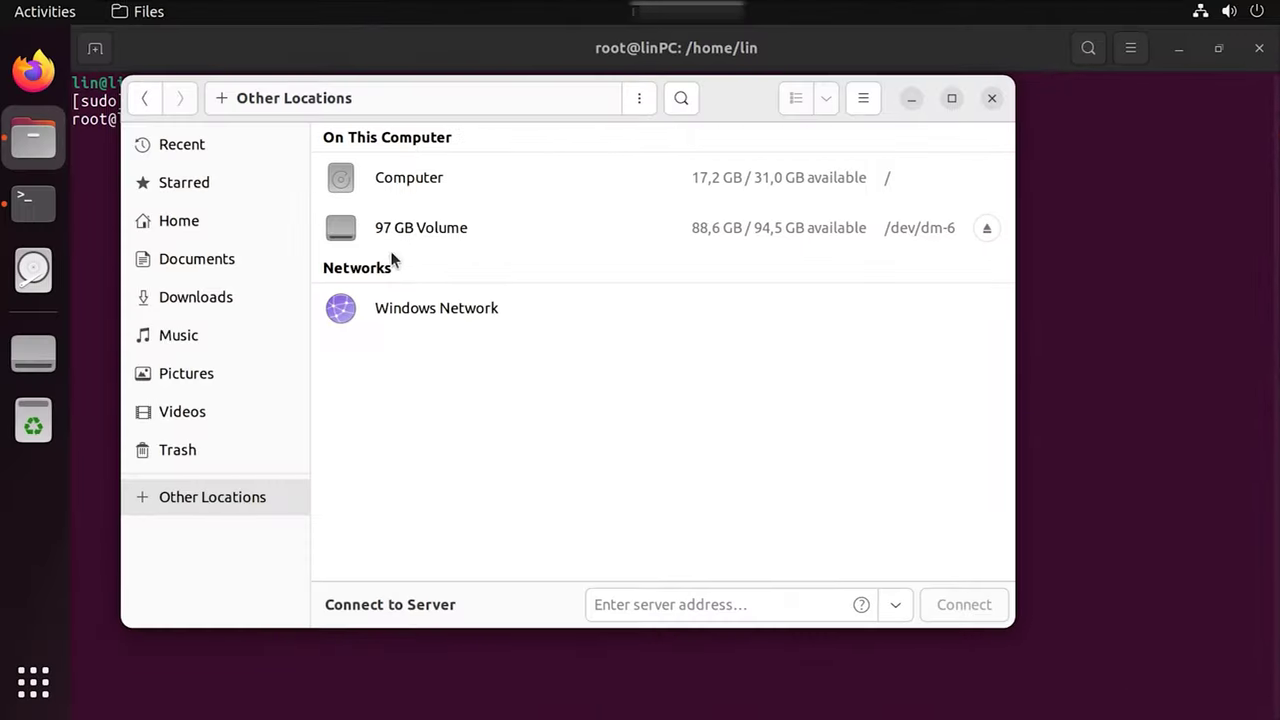
View the files on the 97 GB Volume, and inspect the /dev/vg1/lvr5 block device and the four 54 GB hard disks in Disks.
left_click(428, 226)
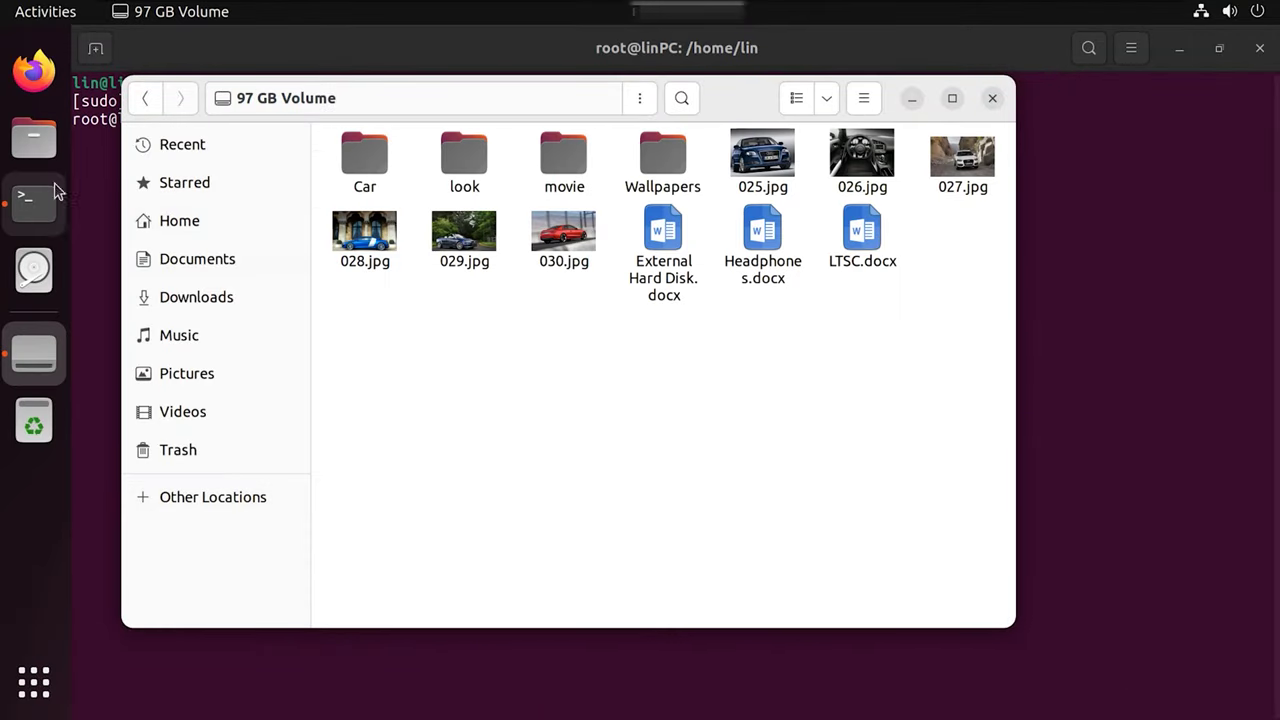
left_click(33, 270)
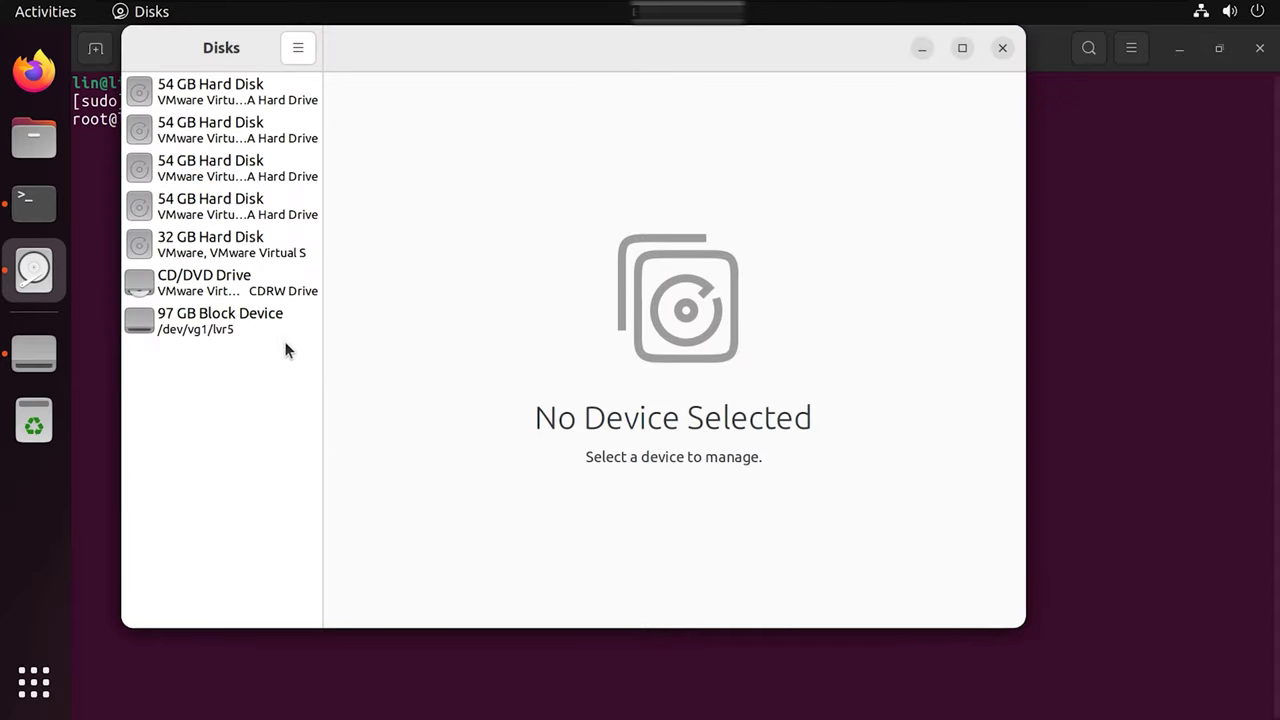
left_click(207, 328)
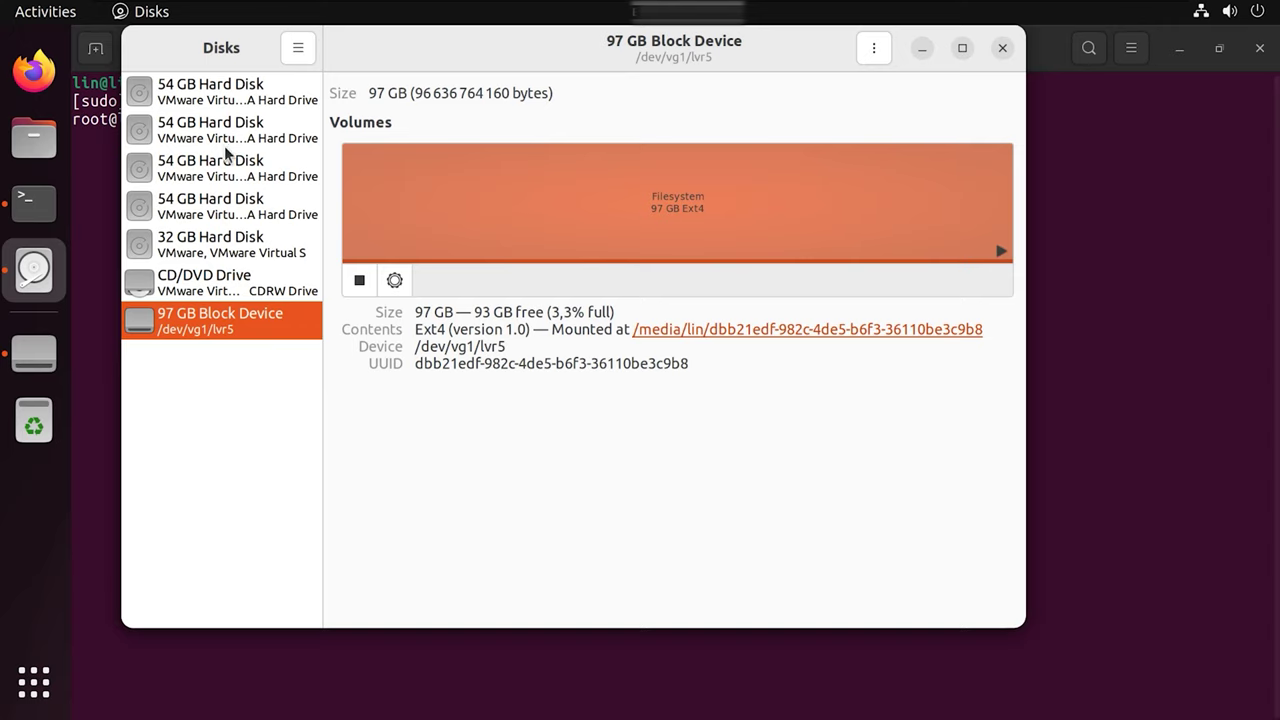
left_click(224, 102)
left_click(236, 126)
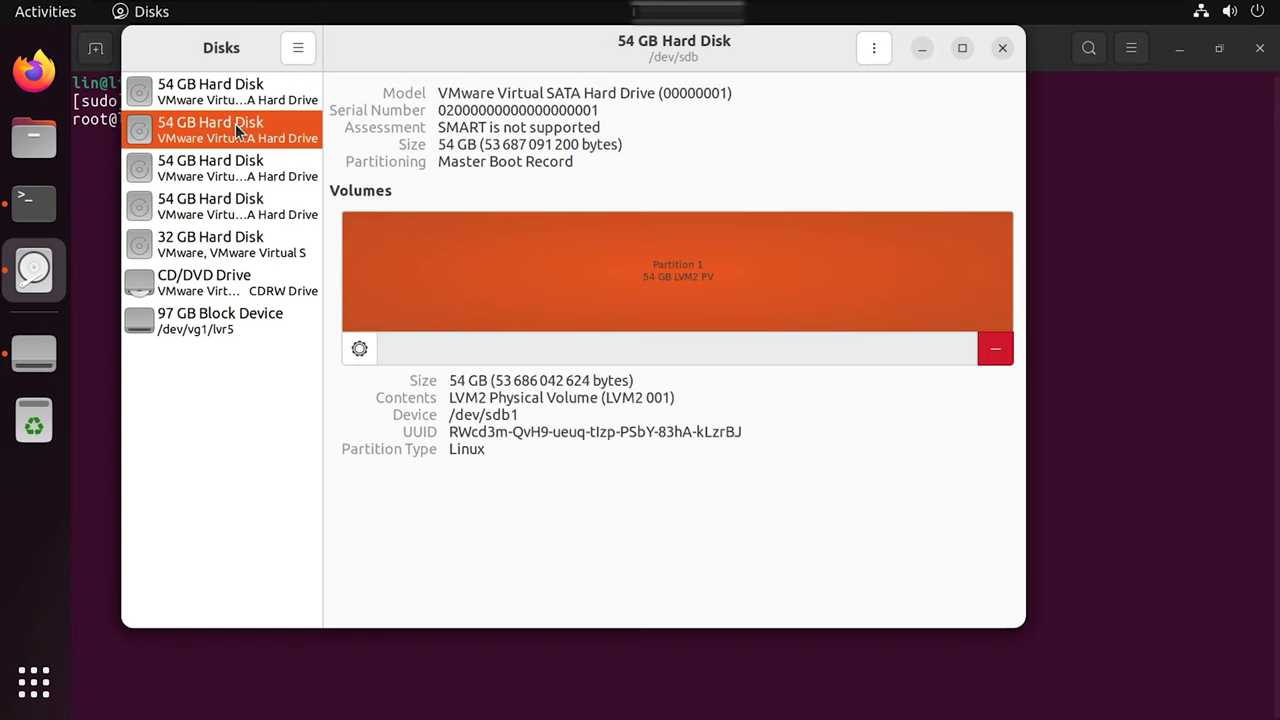
left_click(245, 162)
left_click(245, 207)
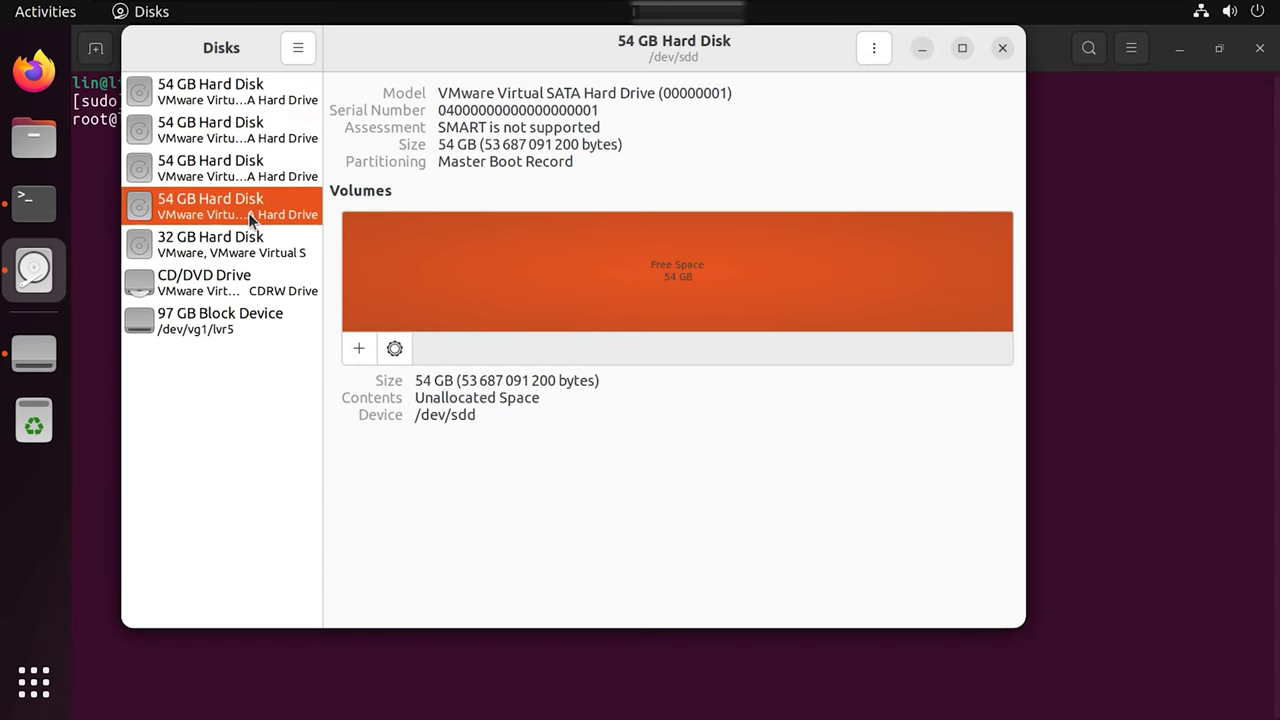
In the Terminal, create primary partition 1 on /dev/sdd with fdisk using the default sectors, and write the partition table to disk.
left_click(35, 205)
type("fdisk ")
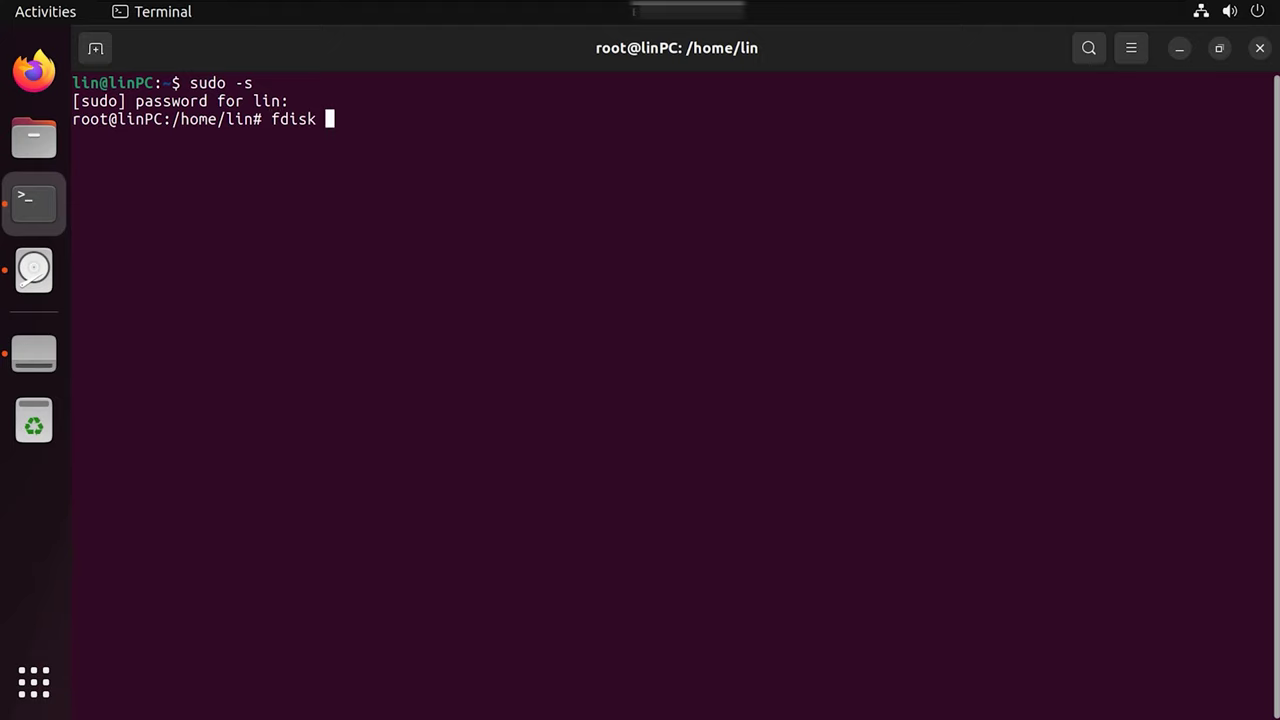
type("/dev/sdd")
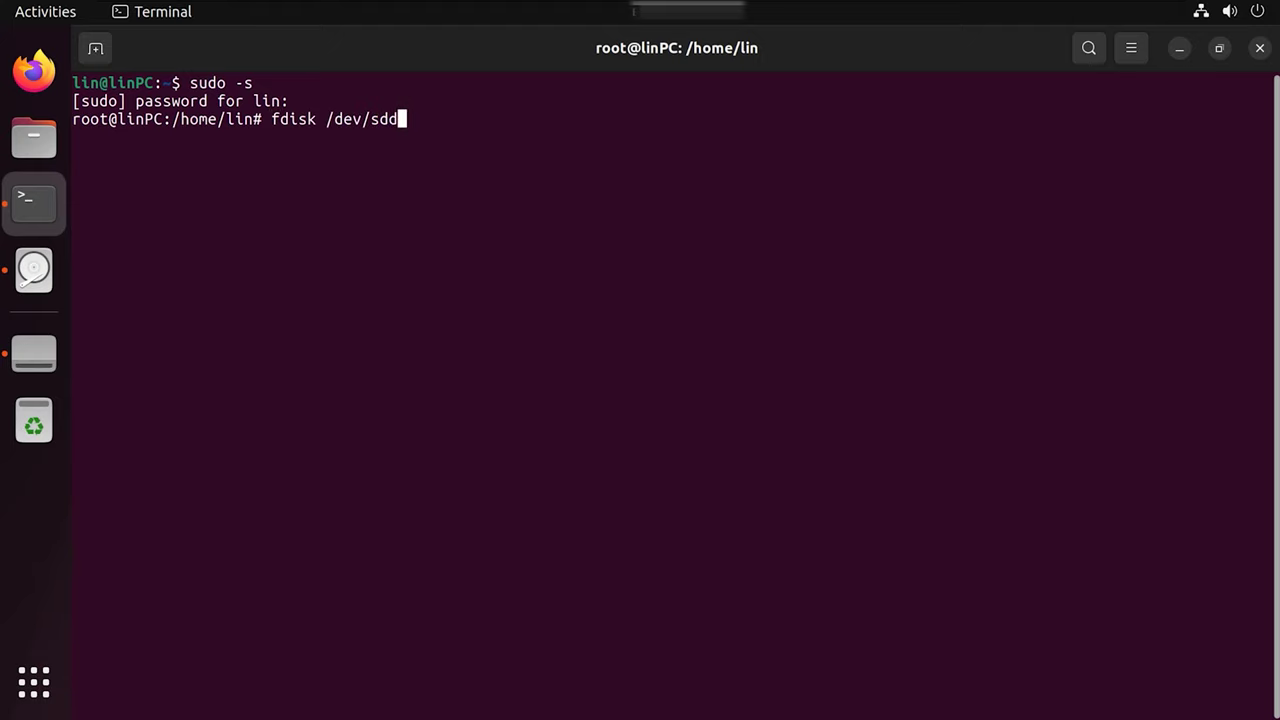
key("Return")
type("n")
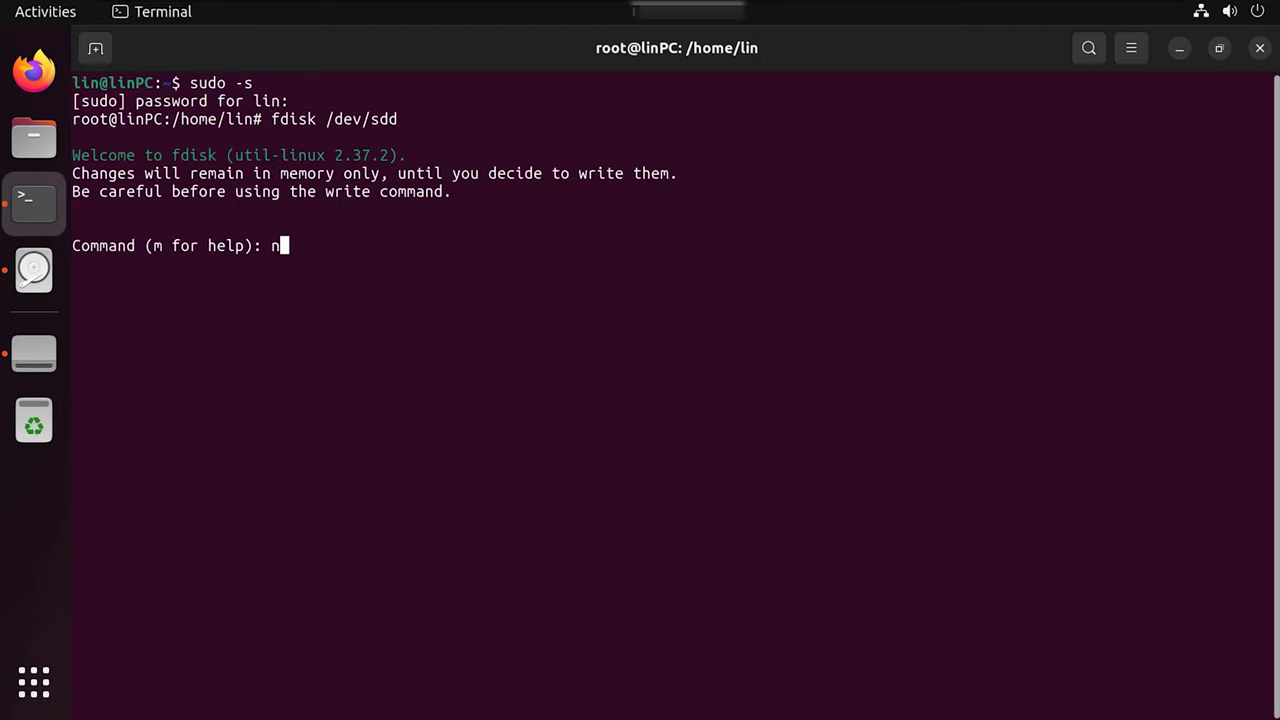
key("Return")
type("p")
key("Return")
type("1")
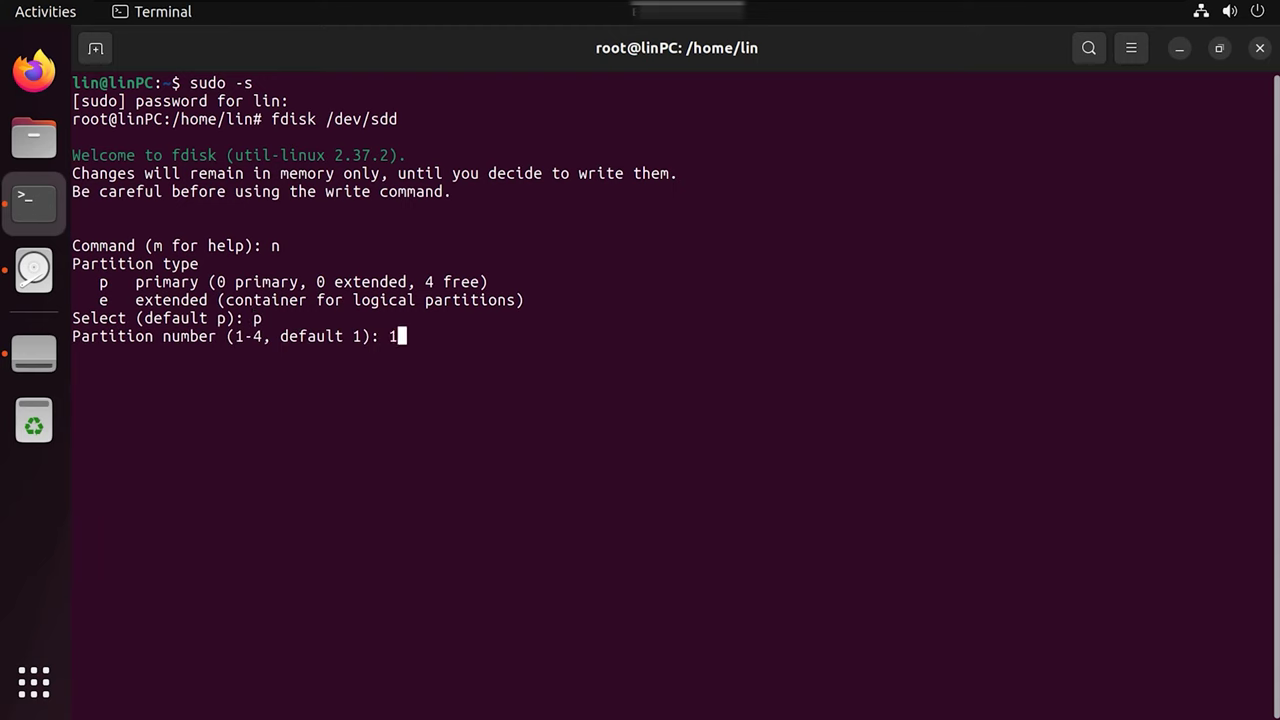
key("Return")
key("Return")
key("Return")
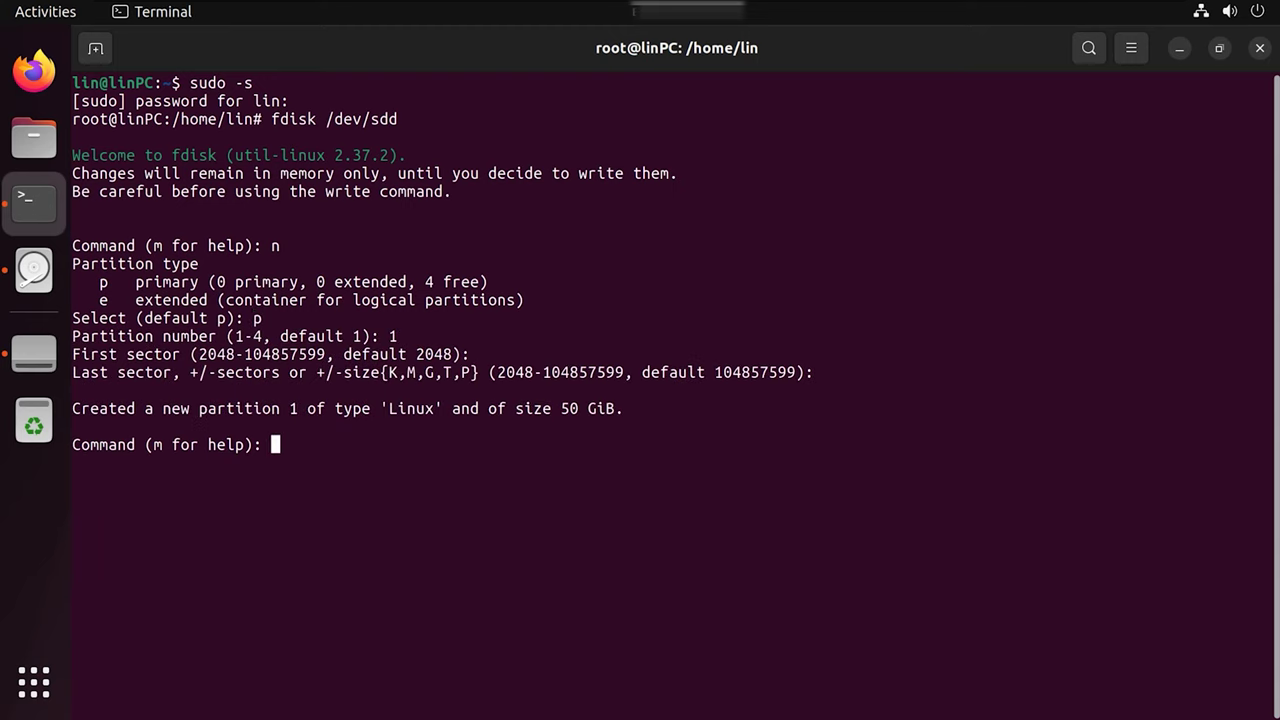
type("w")
key("Return")
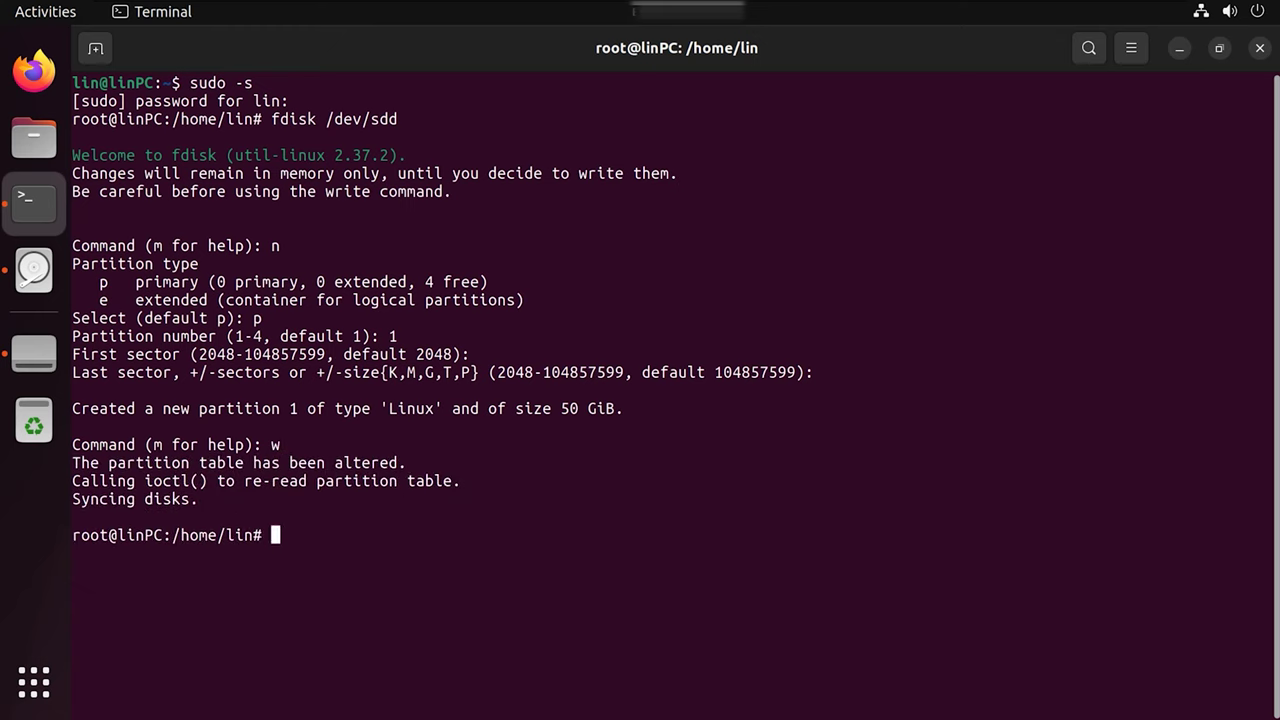
Create an LVM physical volume on /dev/sdd1 with pvcreate and add it to volume group vg1 with vgextend.
type("pvcreate /dev/sdd1")
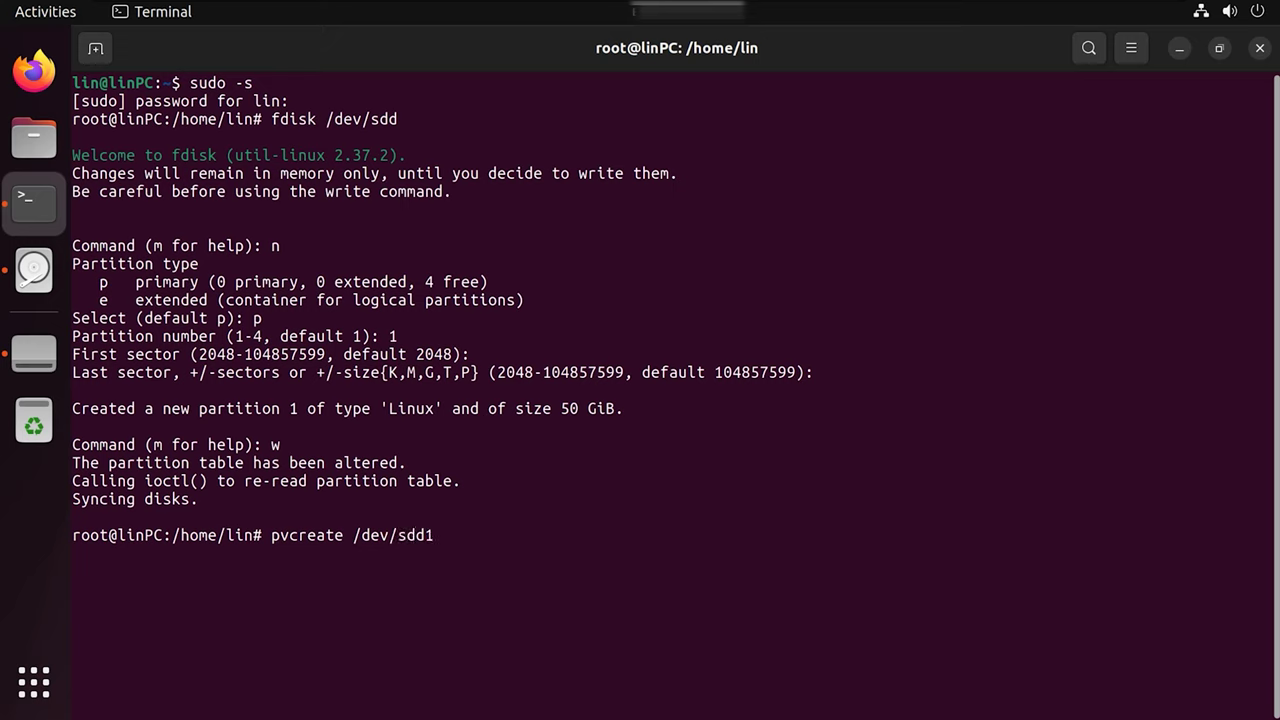
key("Return")
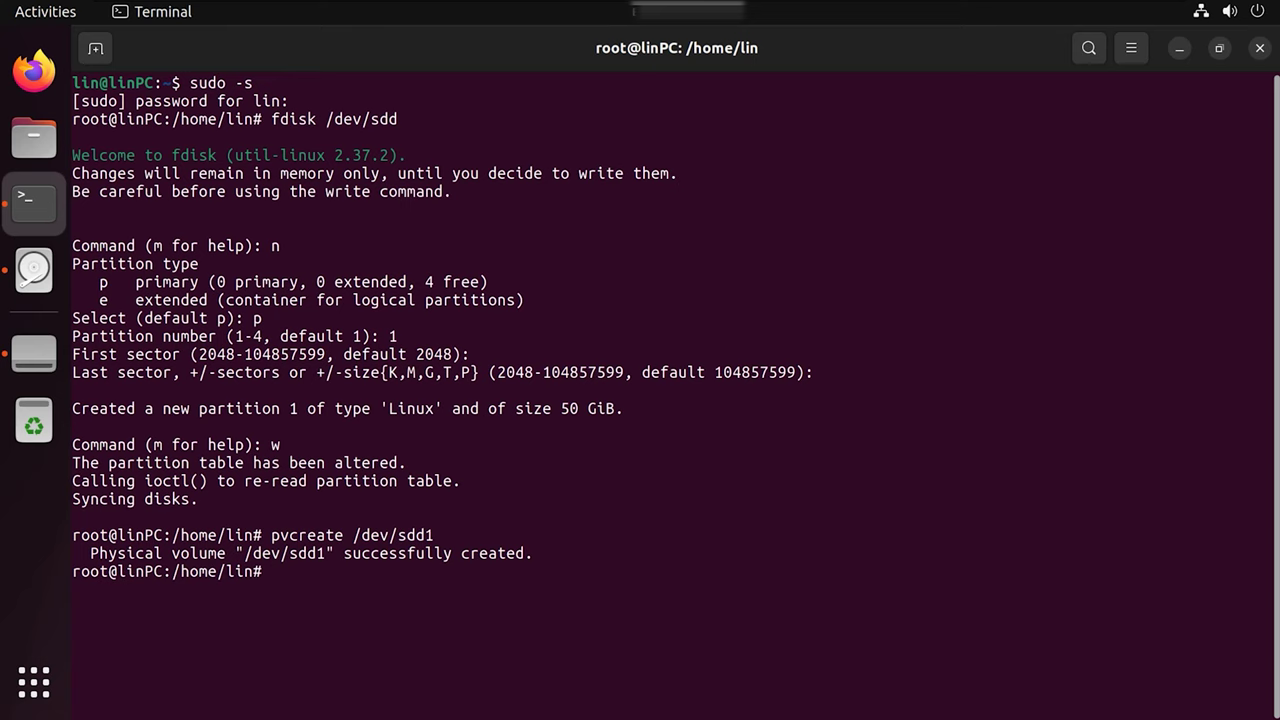
type("vgextend vg1 /dev/sdd1")
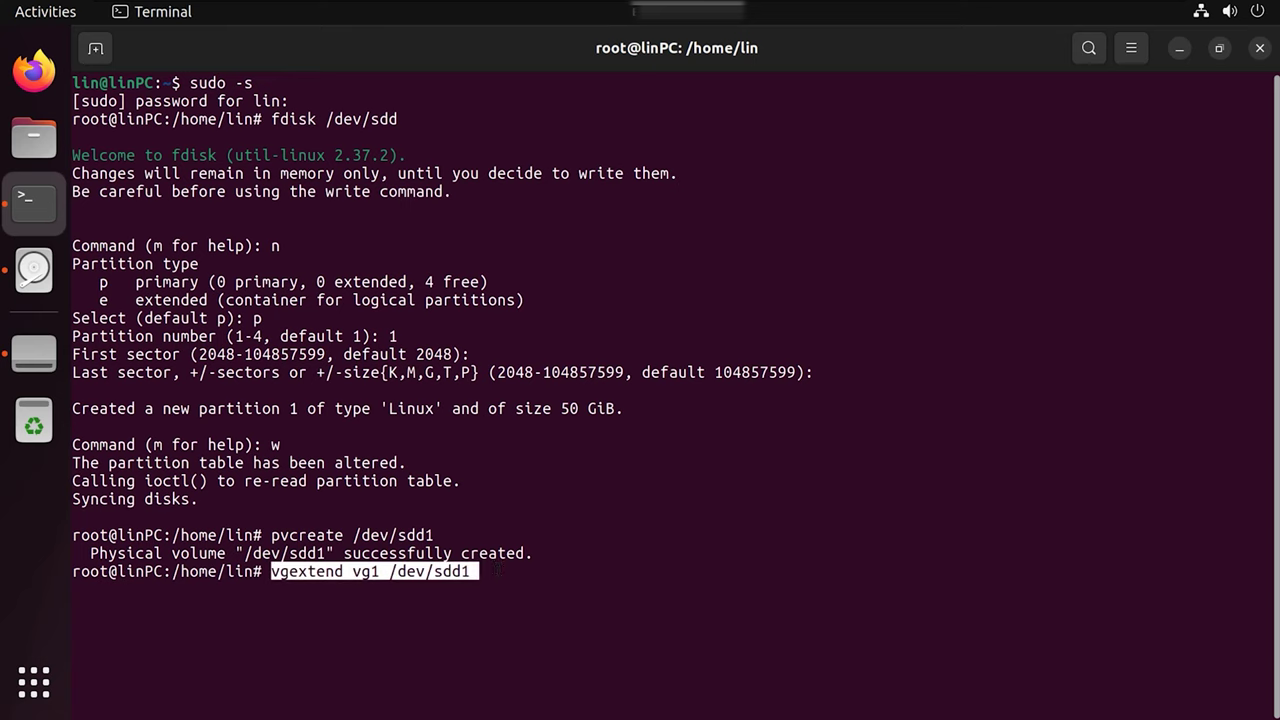
key("End")
key("Return")
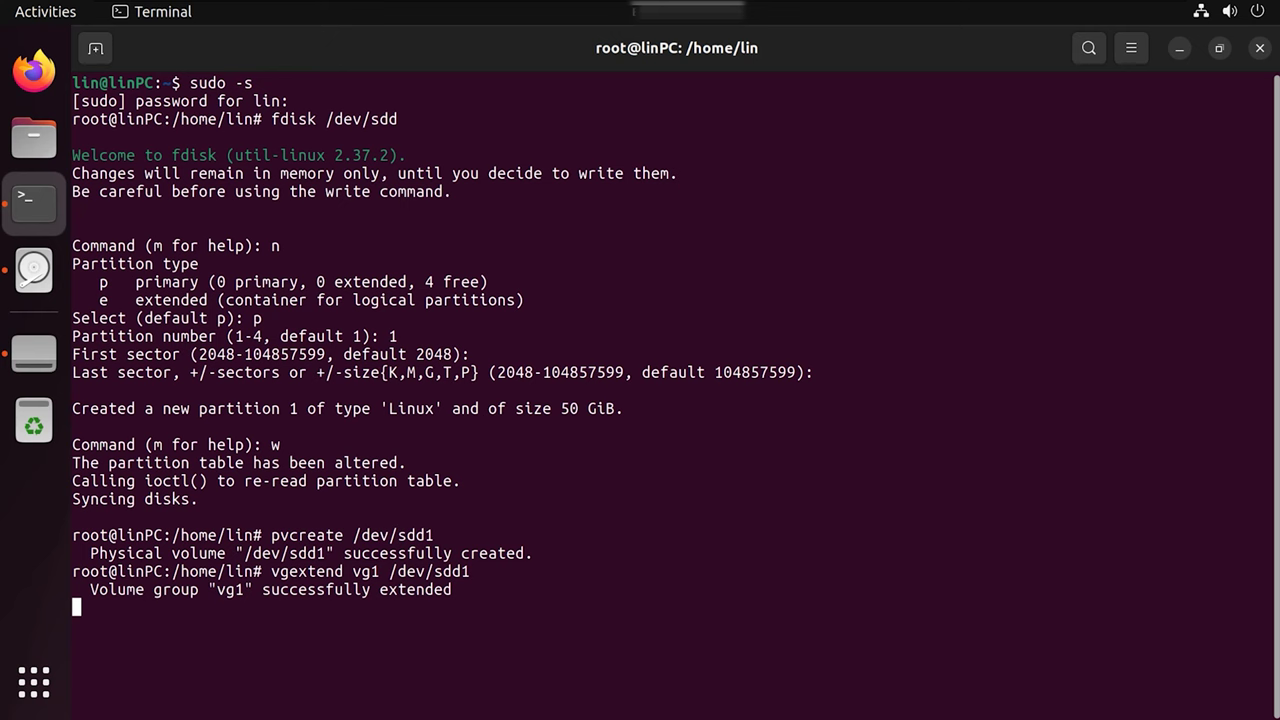
Inspect the /dev/sdd hard disk and the /dev/vg1/lvr5 block device in Disks, and list the volume groups with vgs in the Terminal.
left_click(34, 270)
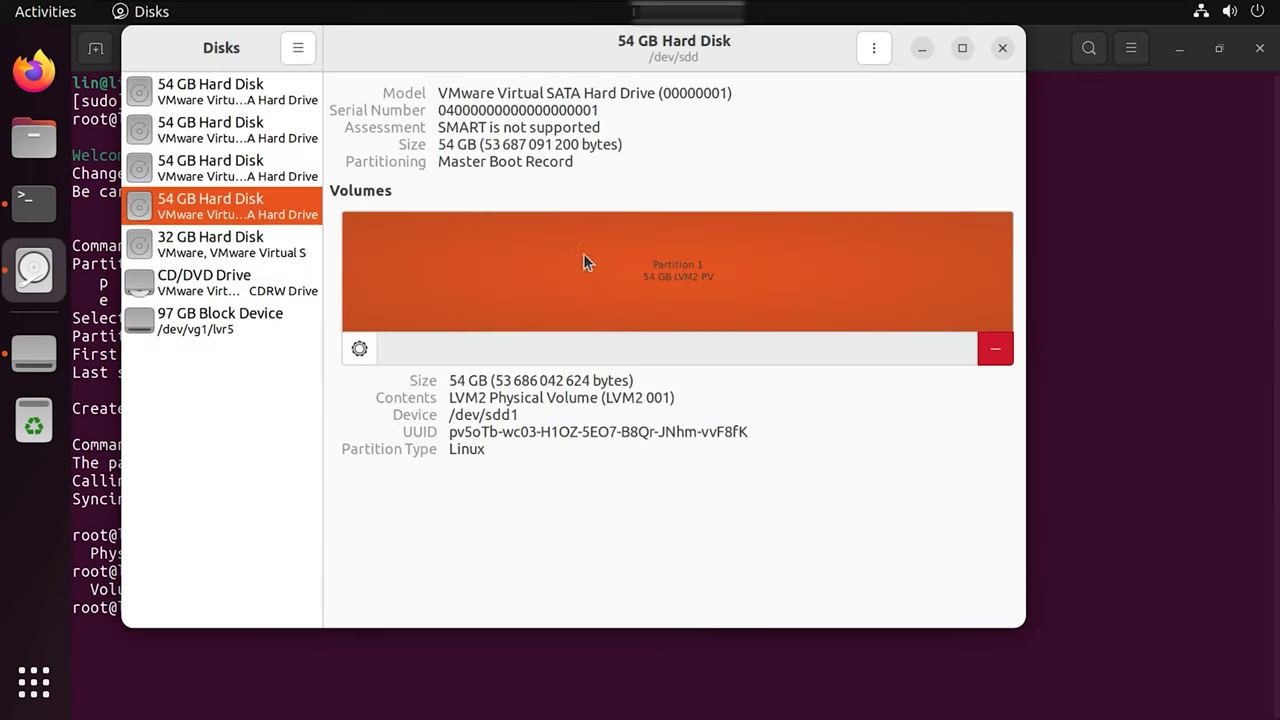
left_click(220, 320)
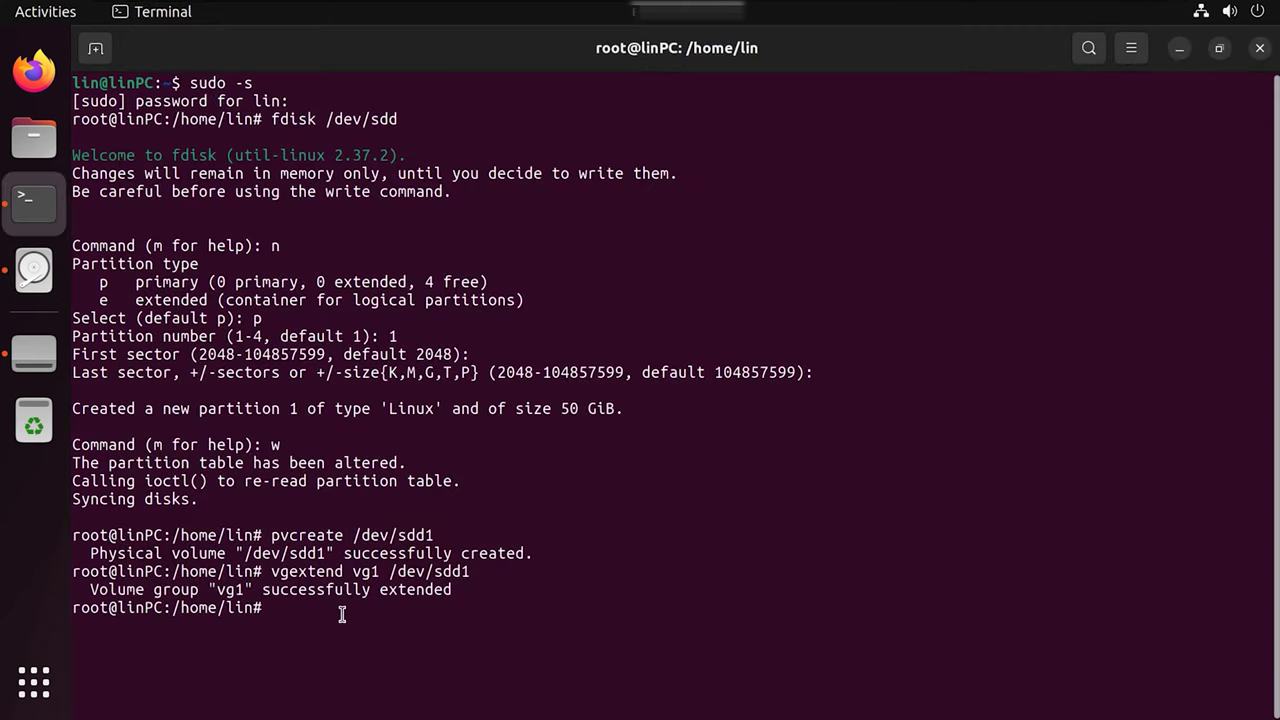
type("vgs")
key("Return")
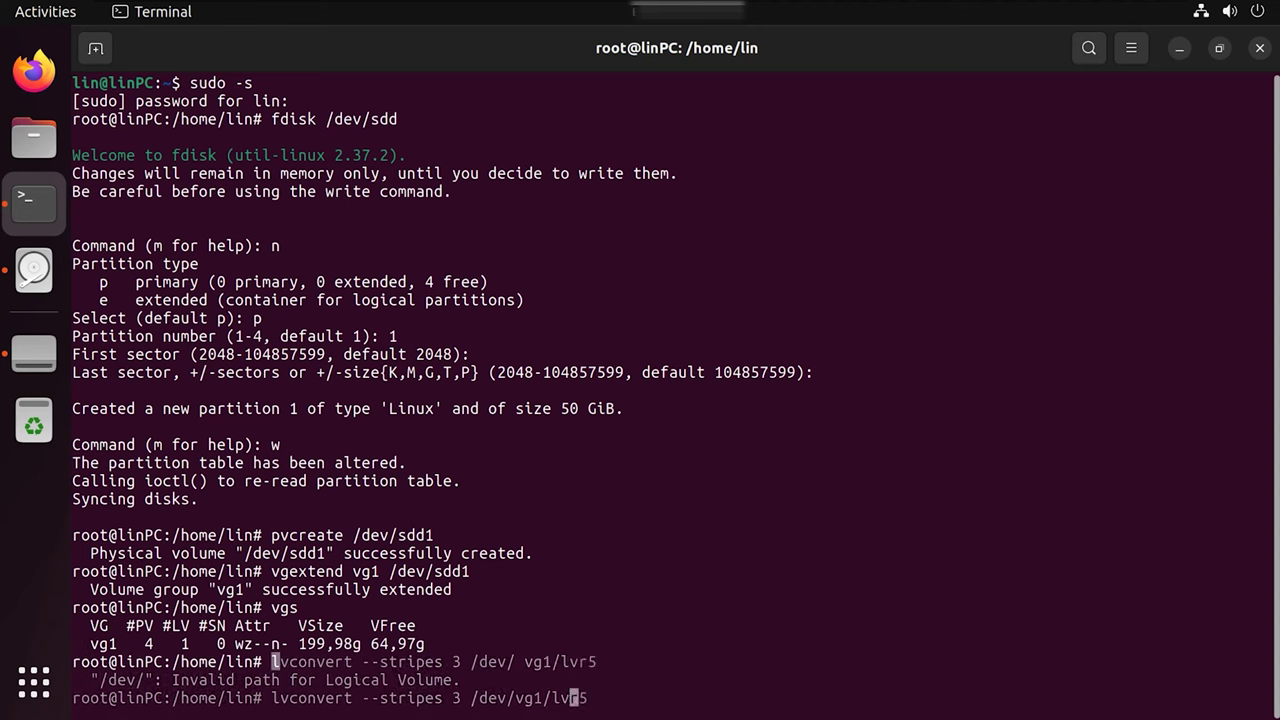
Convert /dev/vg1/lvr5 to 3 stripes with lvconvert, accepting the added image, and resize it with lvresize using --extents +100%FREE and --resizefs.
type("r5")
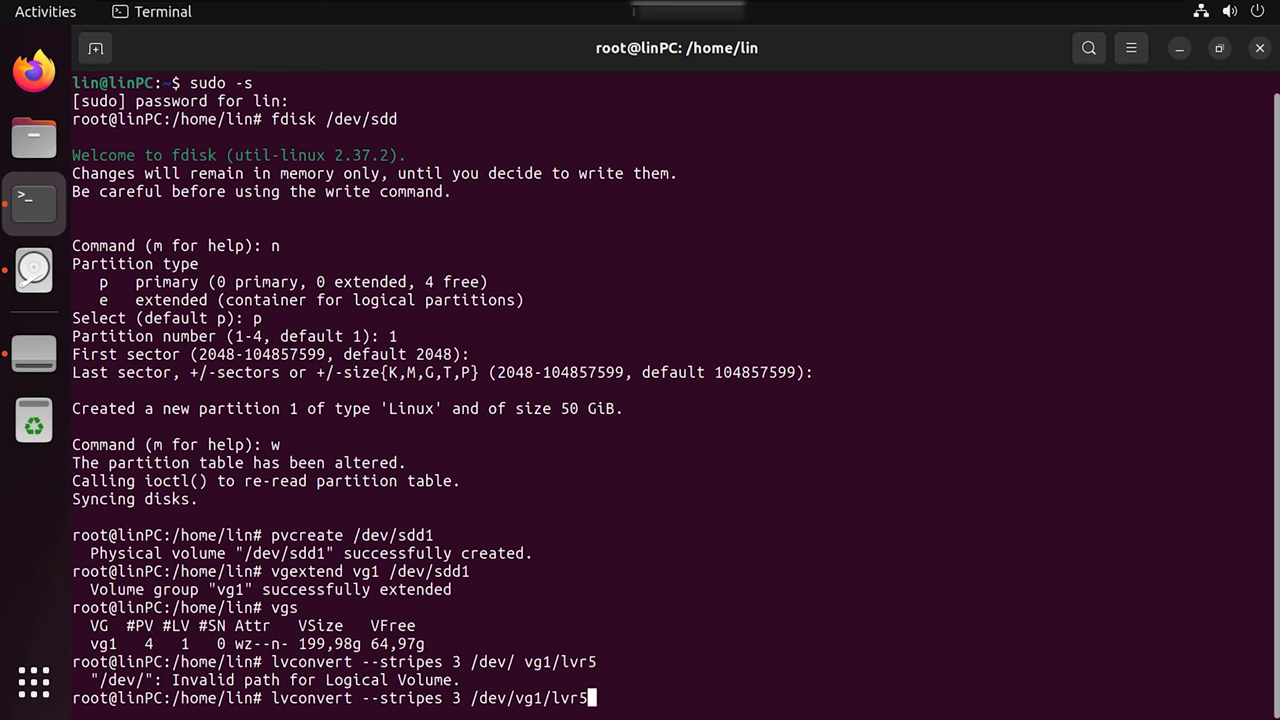
key("Return")
type("y")
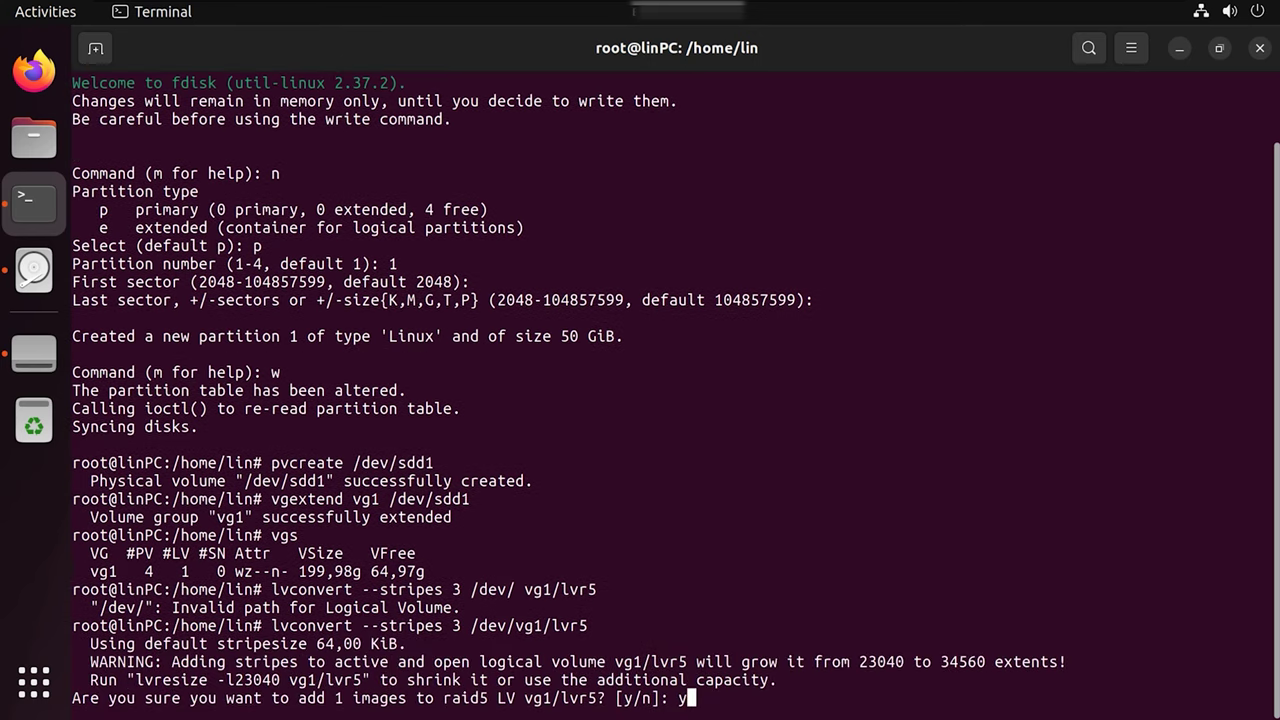
key("Return")
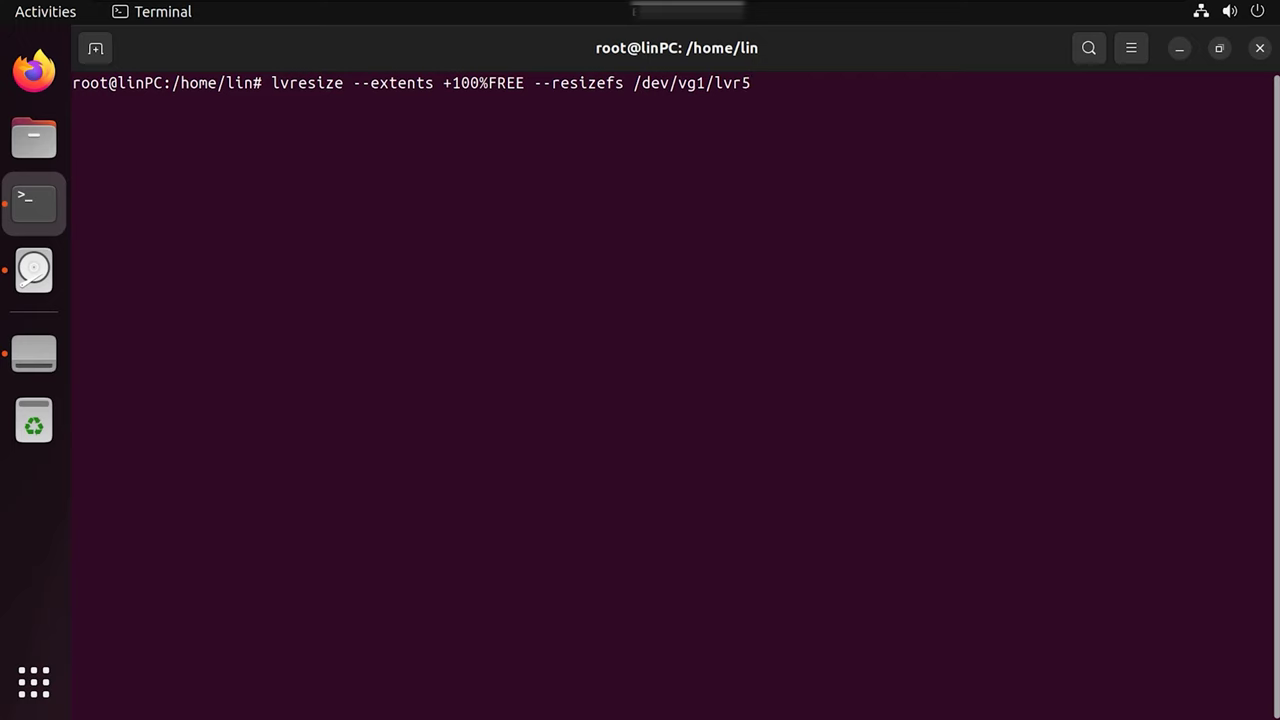
key("Return")
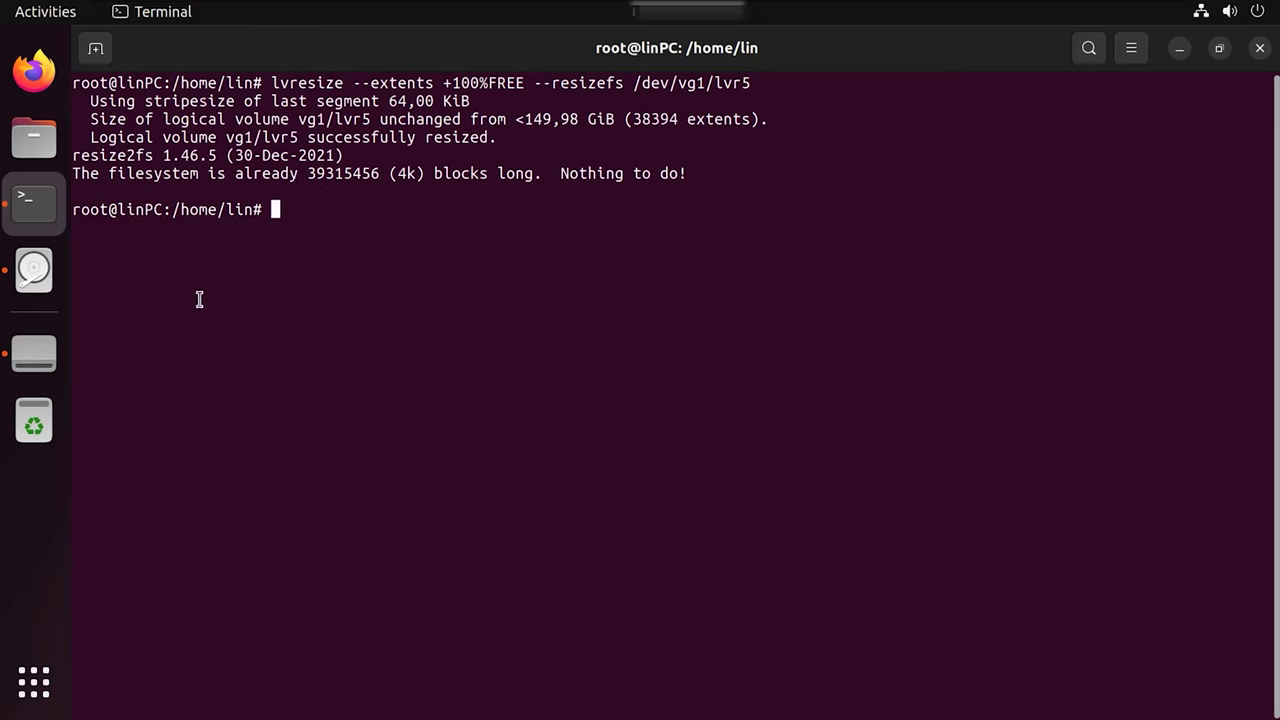
Switch to Disks and inspect the /dev/vg1/lvr5 block device, the 32 GB disk and the four 54 GB hard disks.
left_click(33, 270)
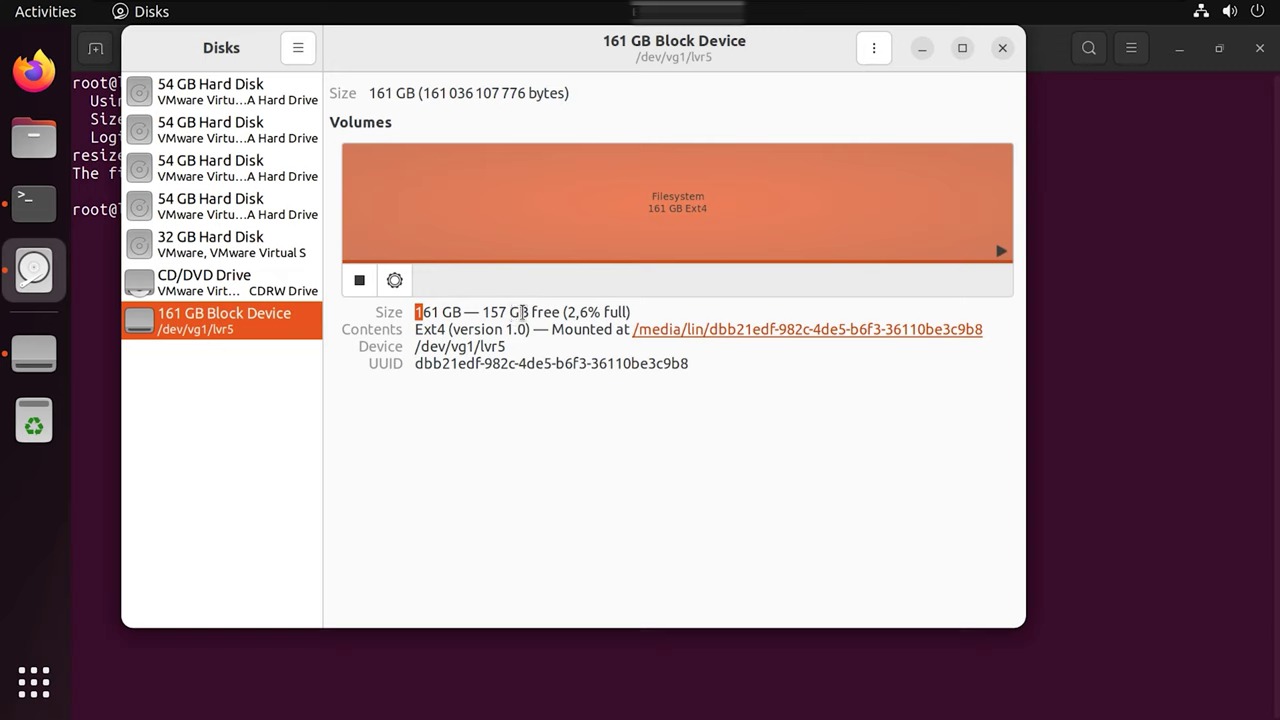
left_click(209, 244)
left_click(217, 209)
left_click(218, 172)
left_click(211, 138)
left_click(208, 100)
left_click(198, 218)
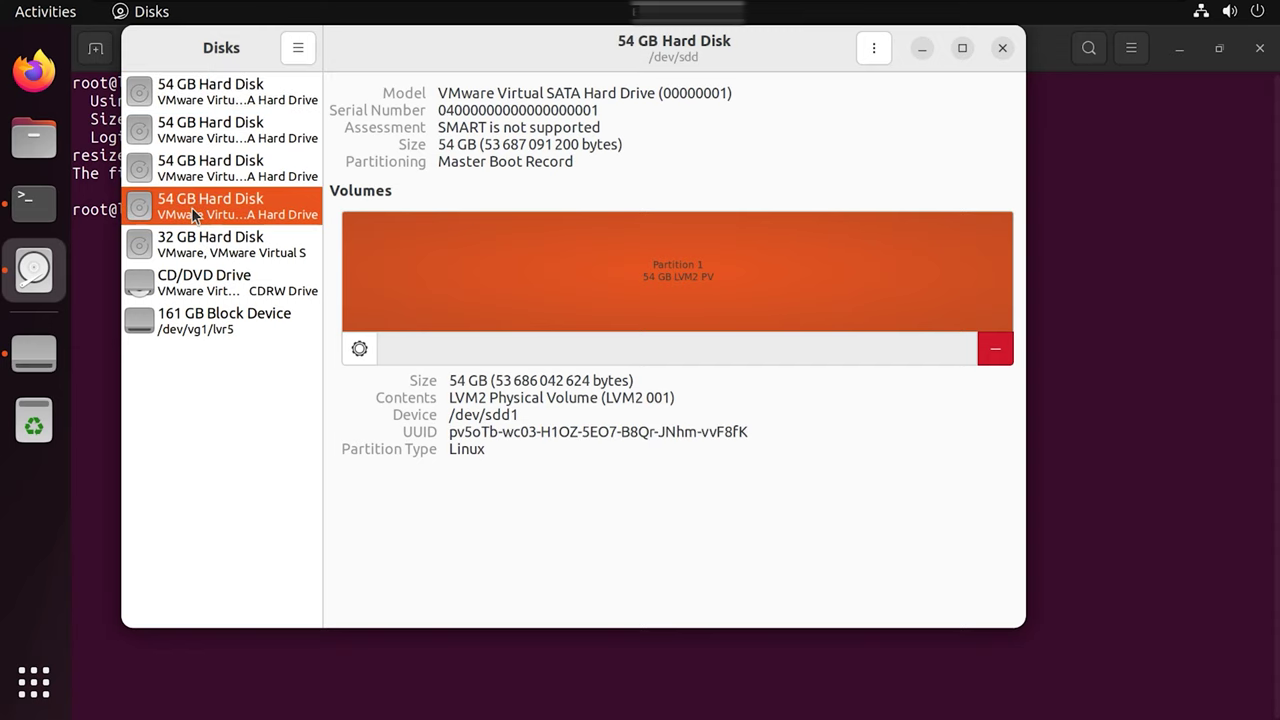
left_click(208, 326)
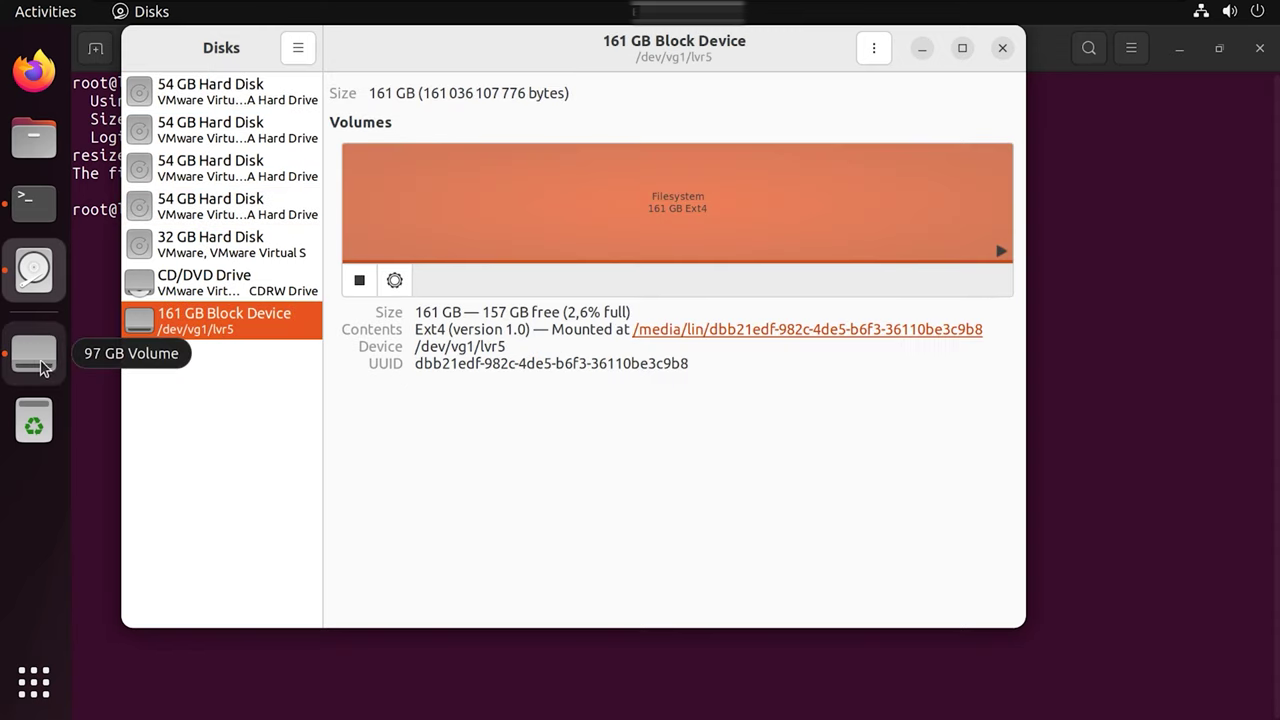
Open the expanded 161 GB Volume in Files, check its files and the Car folder's contents, and return to the volume's root folder.
left_click(34, 137)
left_click(265, 547)
left_click(466, 288)
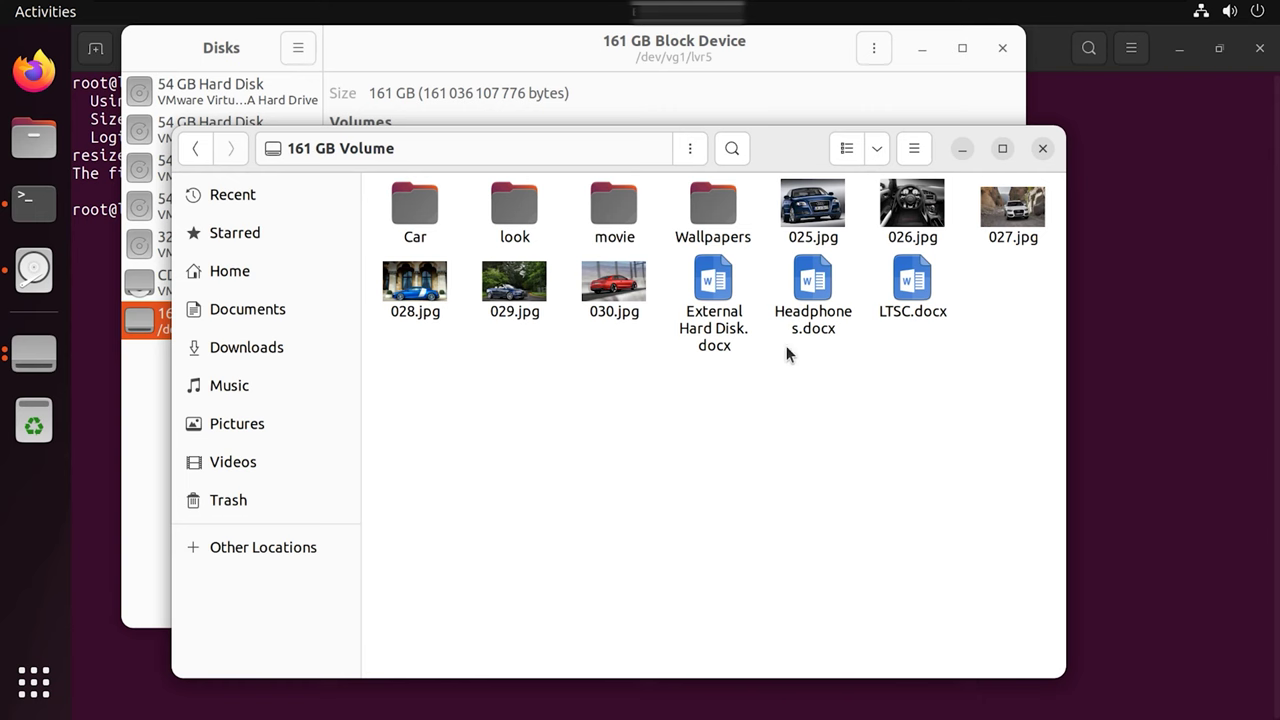
double_click(418, 208)
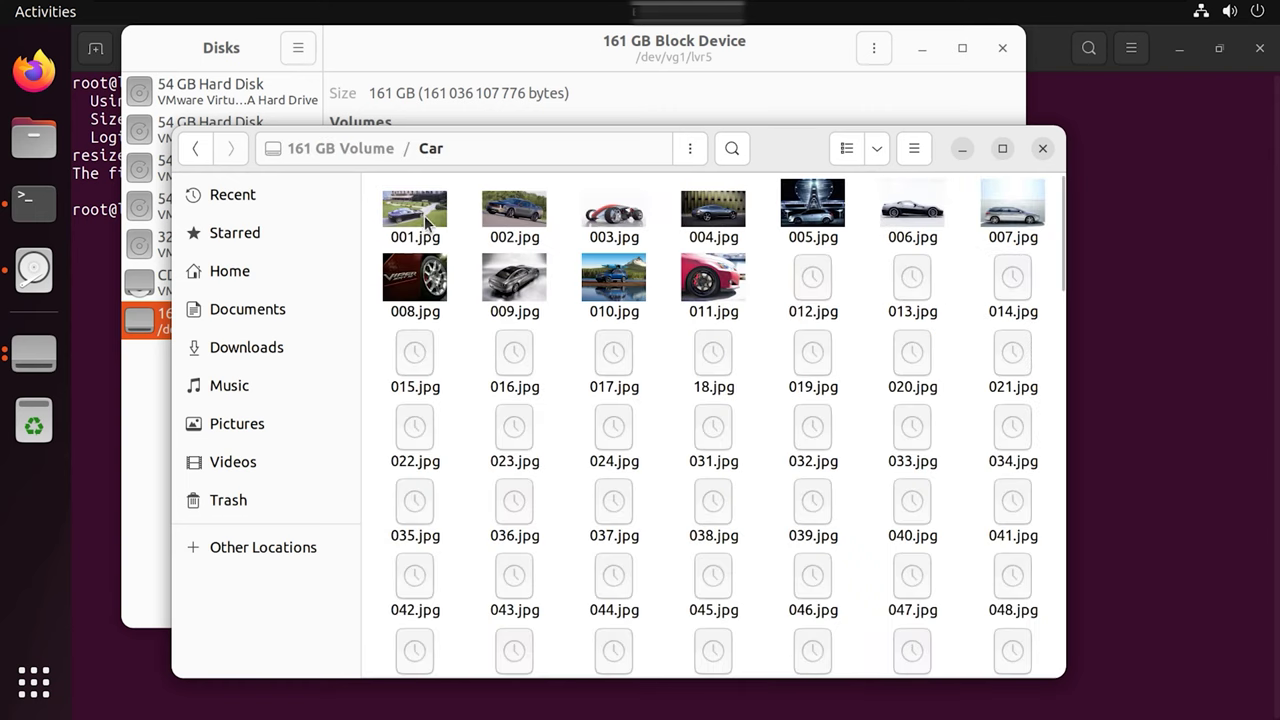
left_click(197, 152)
left_click(716, 442)
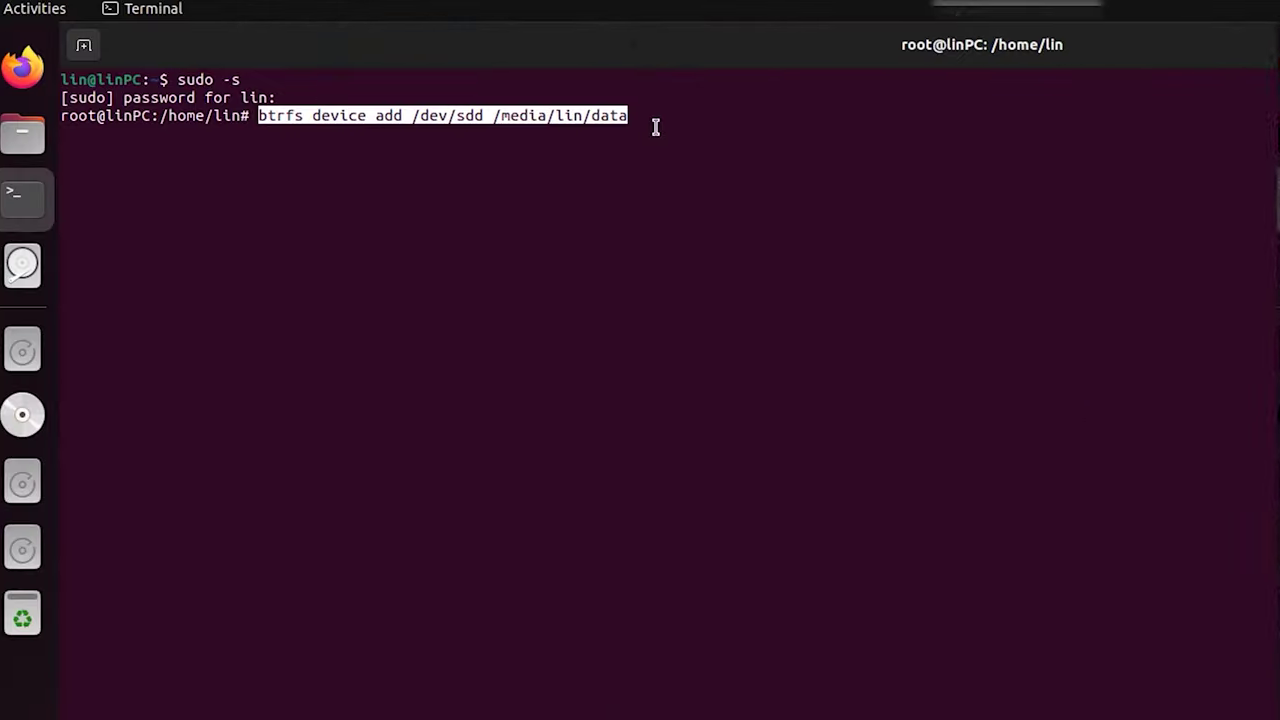
In the root Terminal, add the disk /dev/sdd to the Btrfs array mounted at /media/lin/data with btrfs device add.
mouse_move(654, 126)
left_mouse_down()
mouse_move(671, 118)
mouse_move(631, 116)
left_mouse_up()
left_click(631, 116)
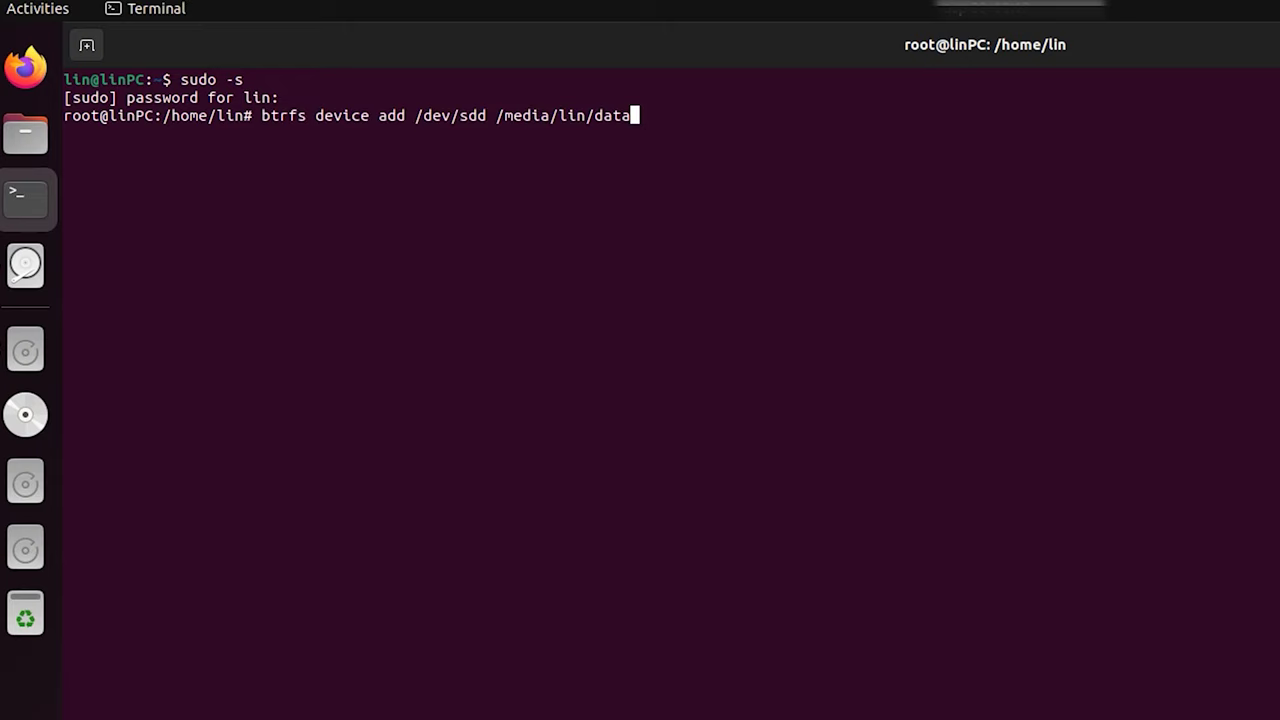
left_click_drag(408, 115, 264, 115)
left_click_drag(416, 115, 484, 115)
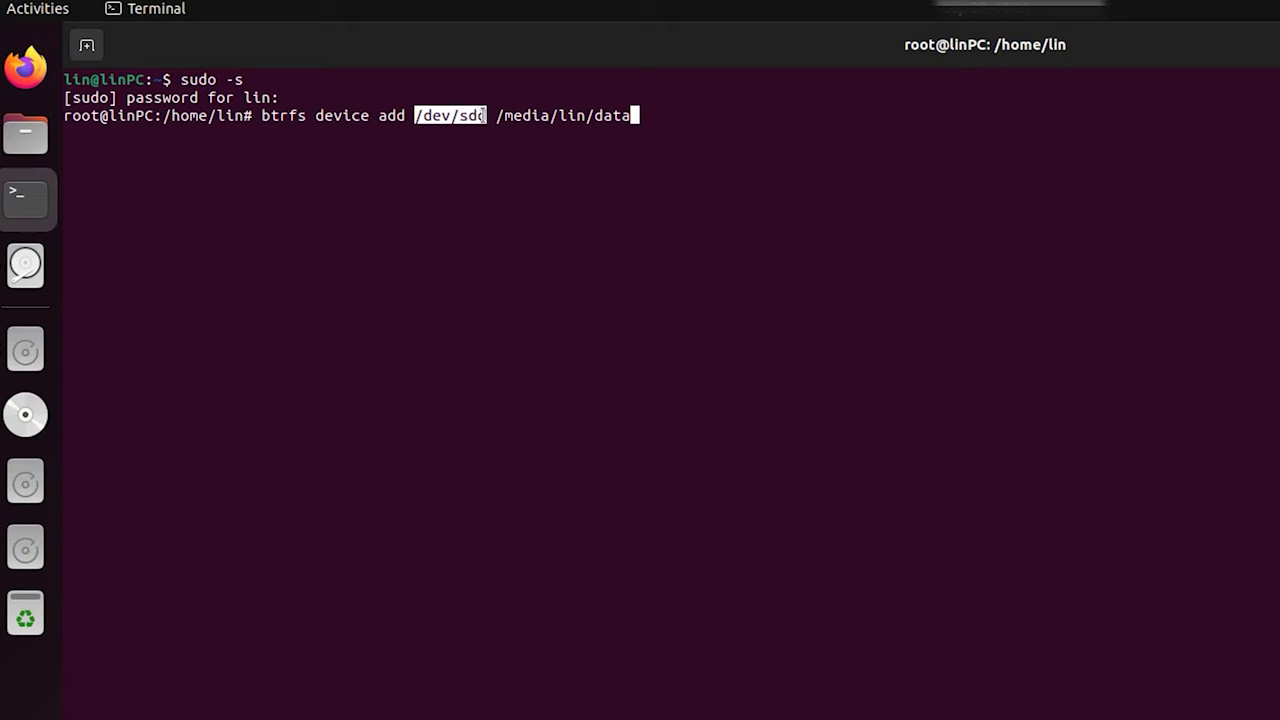
left_click(640, 114)
key("Return")
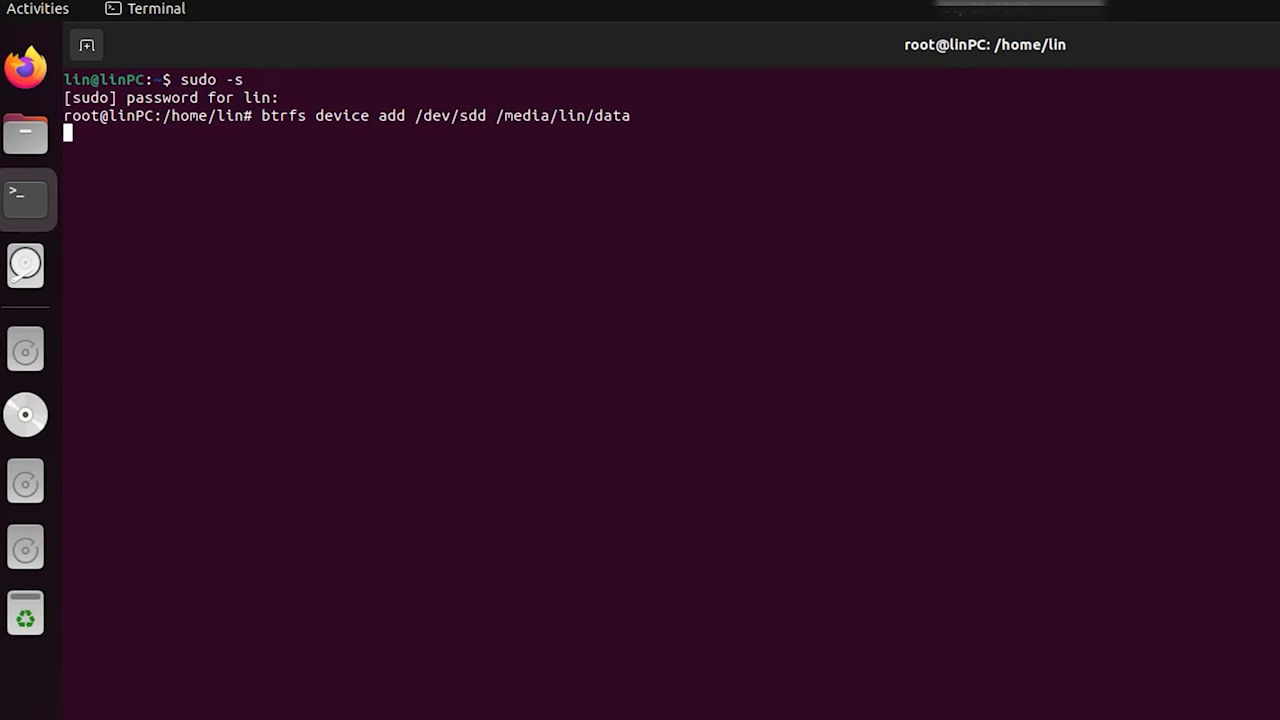
Run a full balance of the Btrfs array with btrfs balance start /media/lin/data.
type("btrfs balance start /media/lin/data")
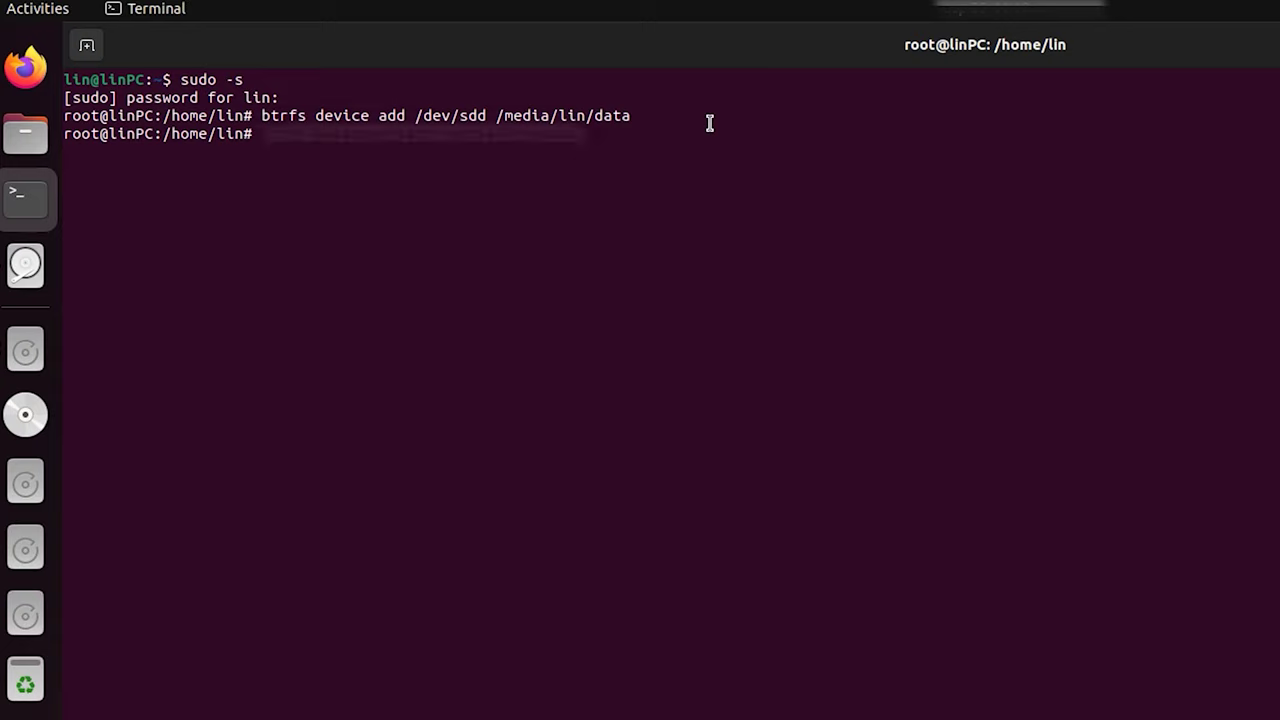
key("End")
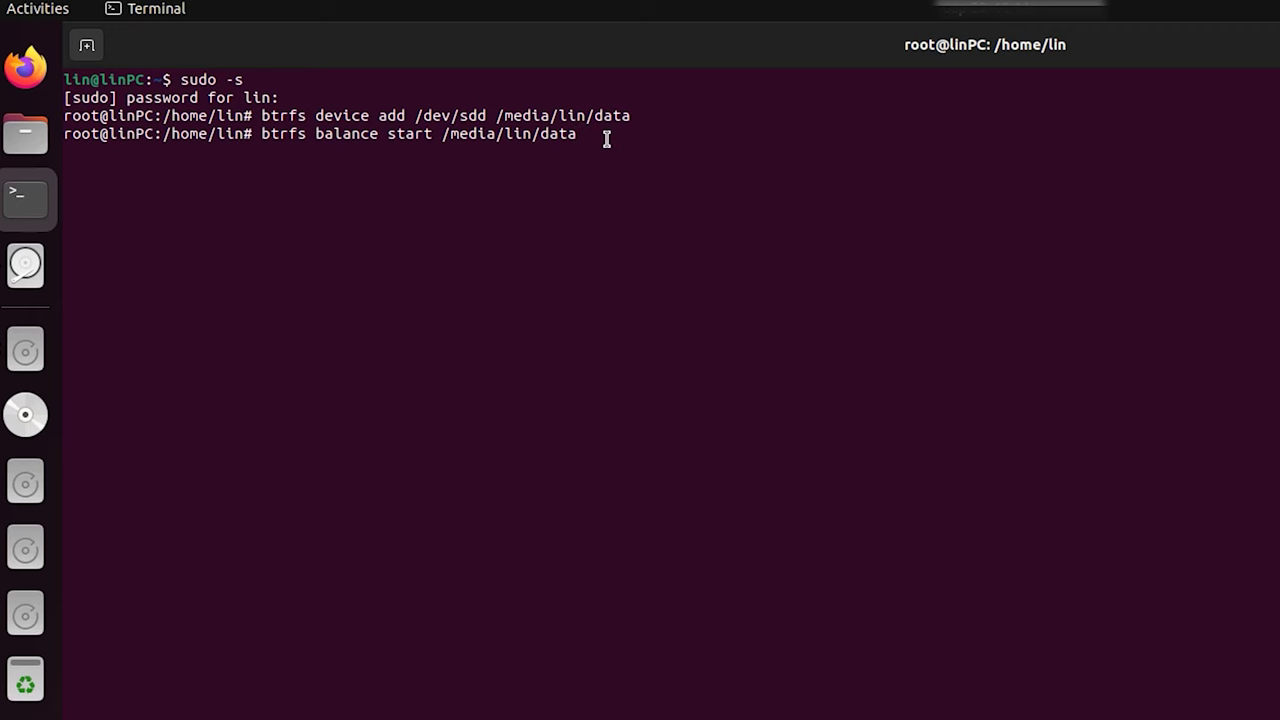
key("Return")
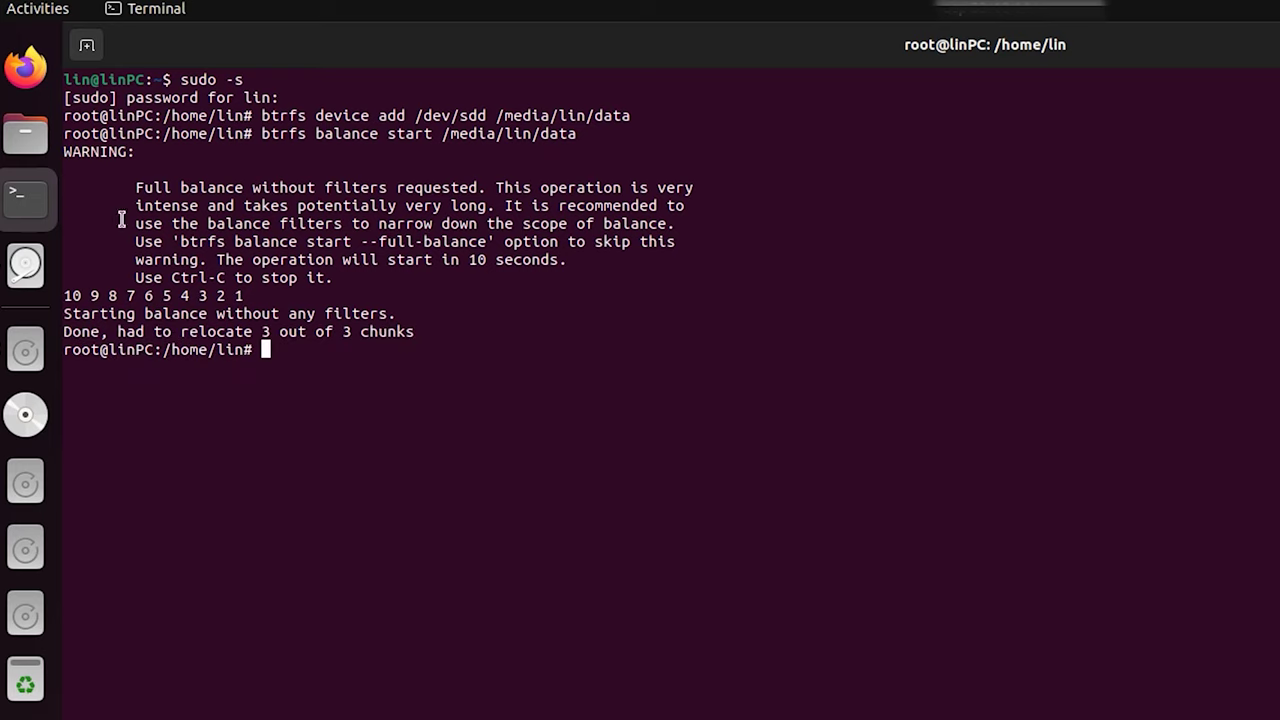
Open Other Locations in Files to check the capacity of the data volumes.
left_click(25, 133)
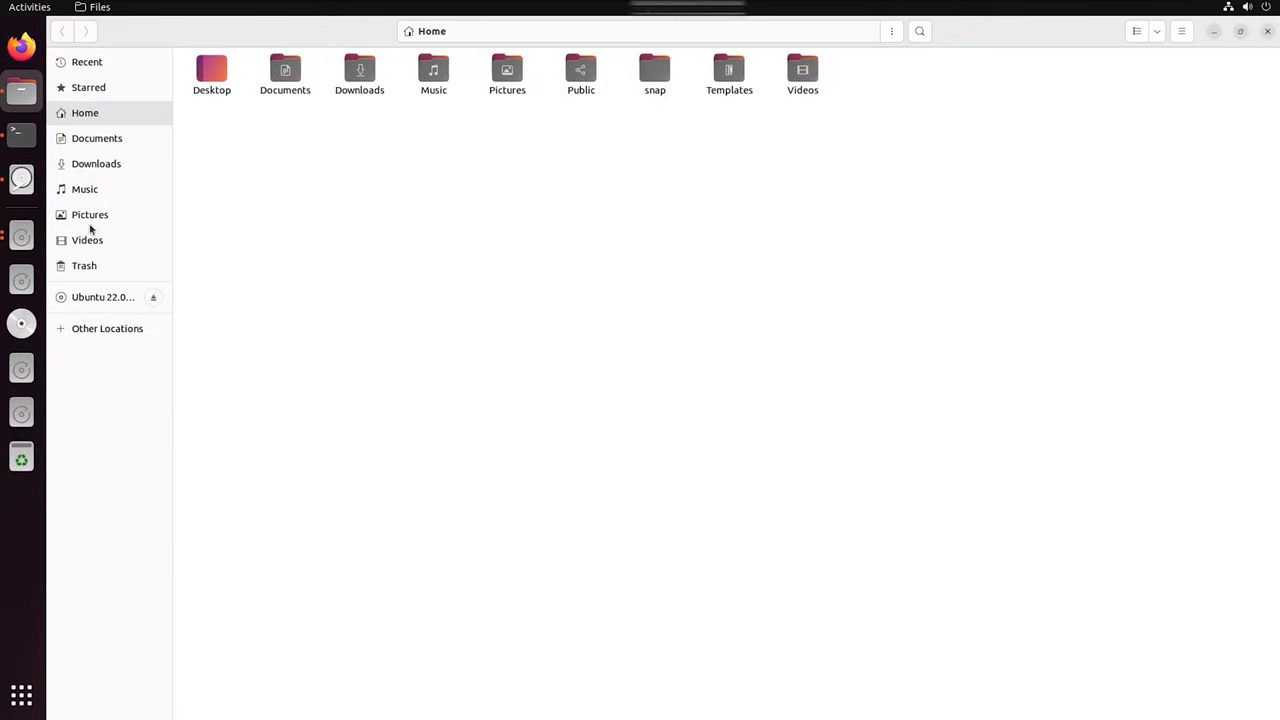
left_click(112, 328)
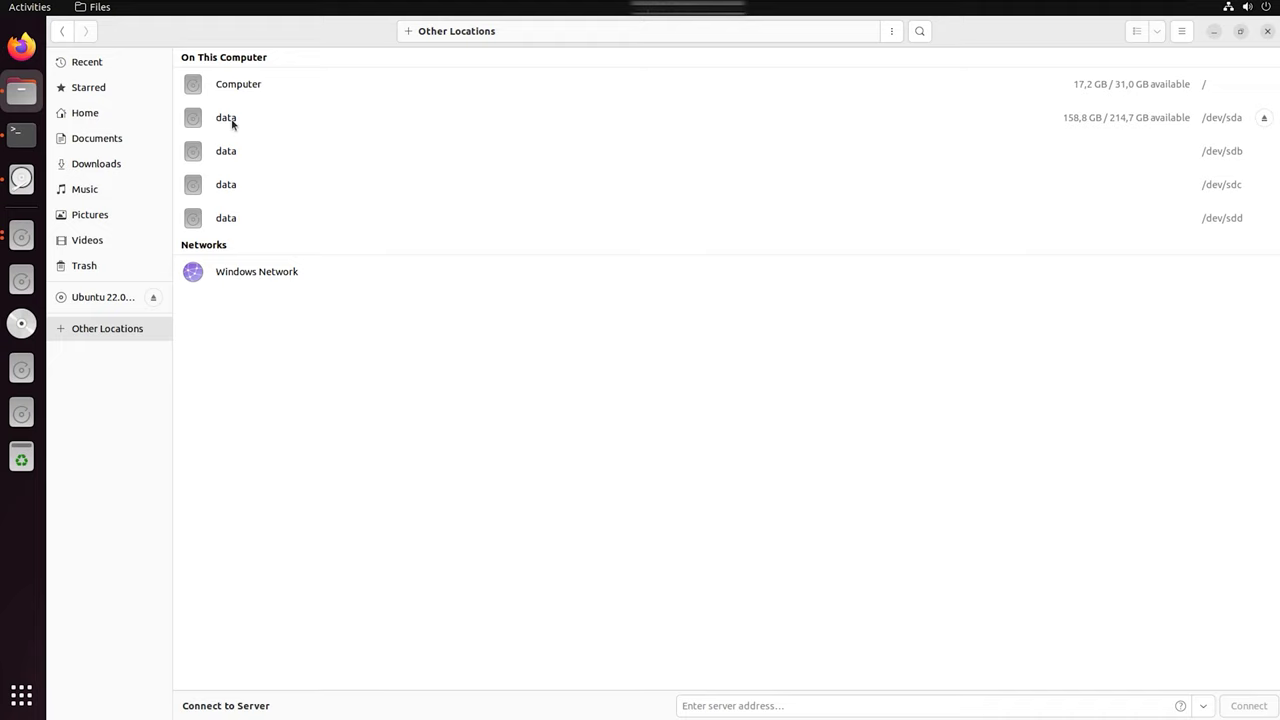